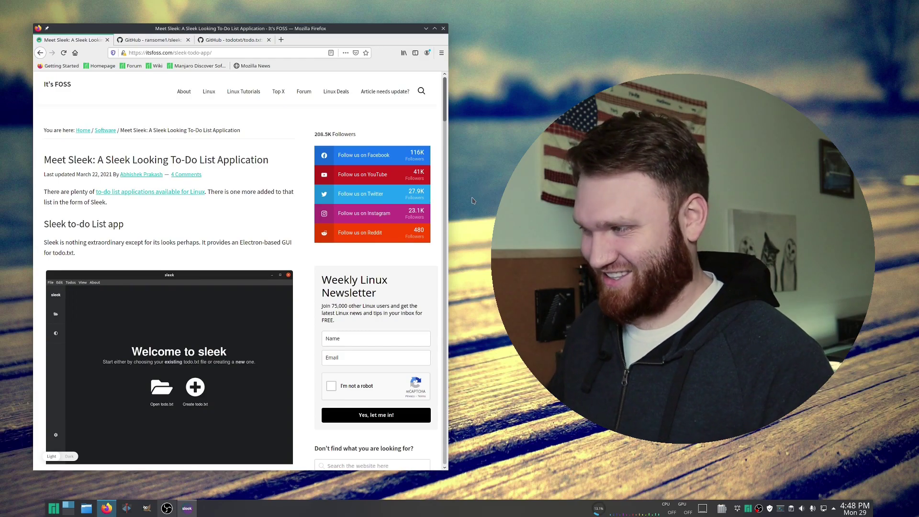
# Scroll the article, then browse Sleek's GitHub README to the Microsoft Store, Snap and Flathub install sections.
pyautogui.scroll(-1, 243, 227)
pyautogui.scroll(-15, 243, 227)
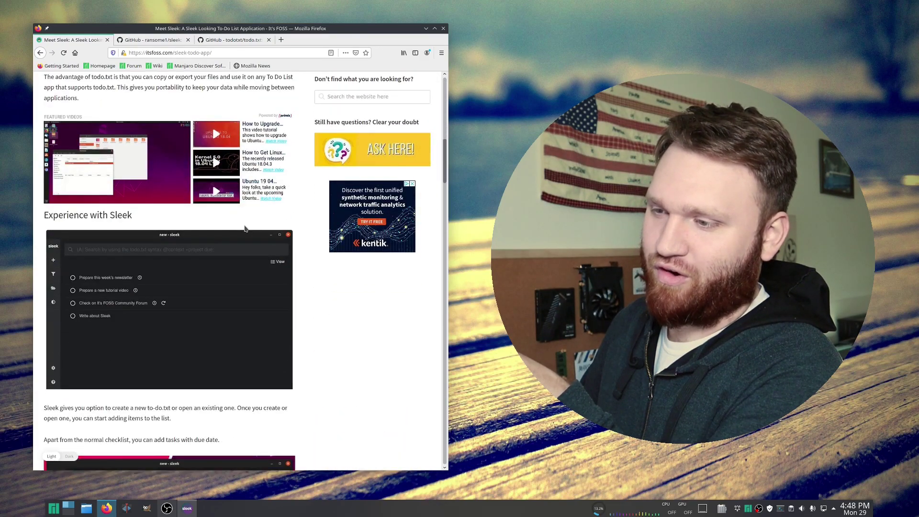
pyautogui.click(153, 40)
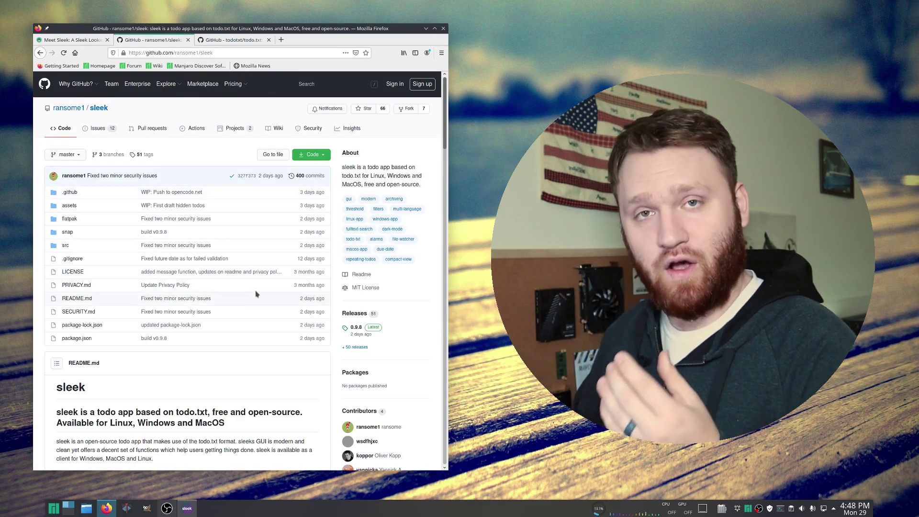
pyautogui.scroll(-1, 262, 283)
pyautogui.scroll(-10, 262, 284)
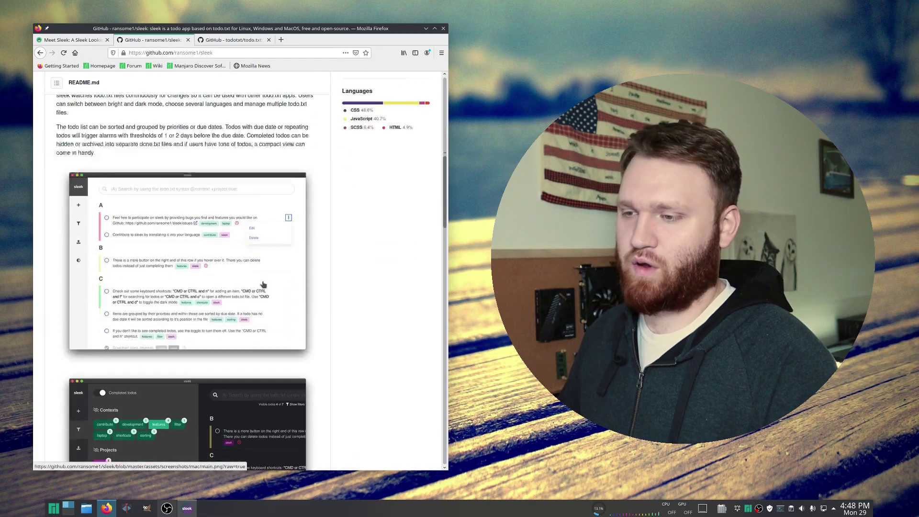
pyautogui.scroll(-5, 197, 326)
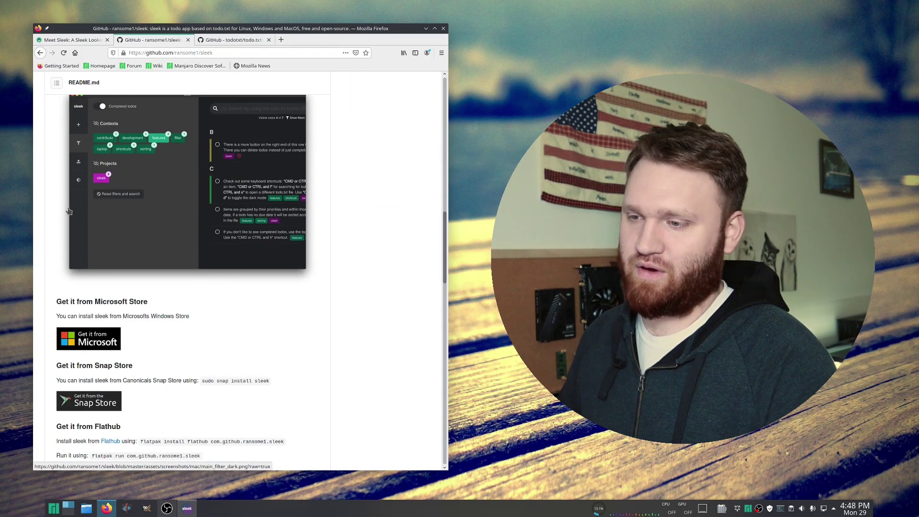
pyautogui.scroll(-3, 153, 287)
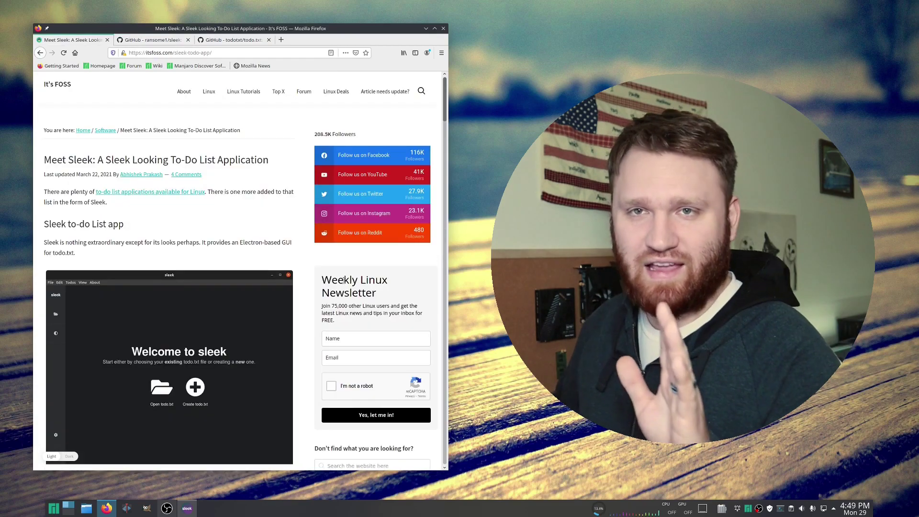
pyautogui.scroll(-3, 230, 304)
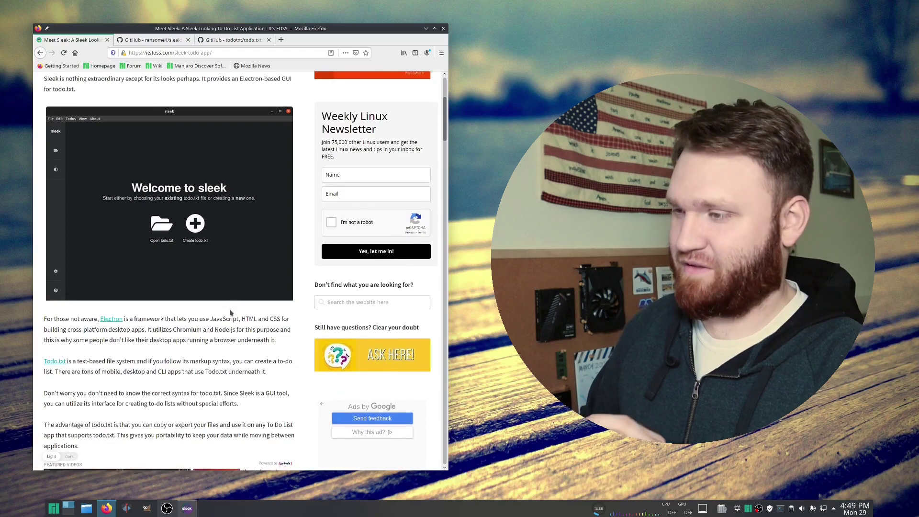
pyautogui.click(152, 40)
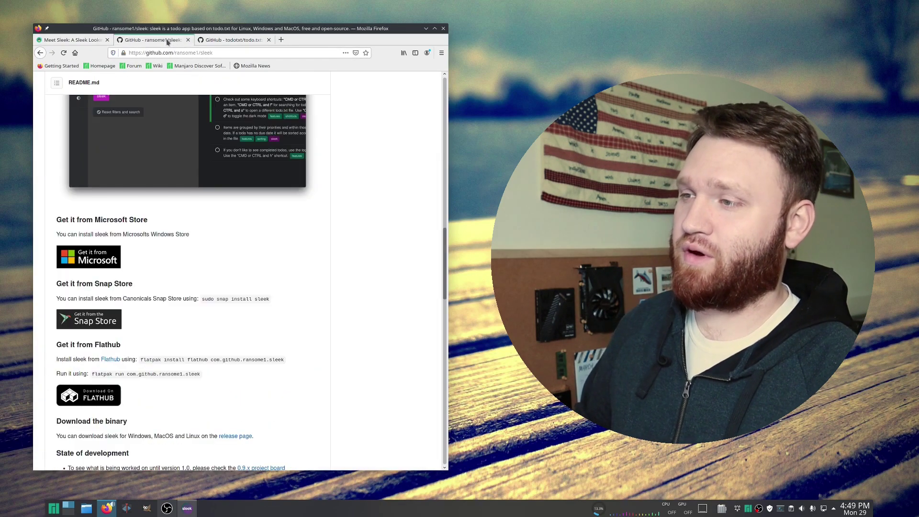
# Open the todo.txt repository page, then show due-date tooltips on tasks in Sleek's list.
pyautogui.click(233, 40)
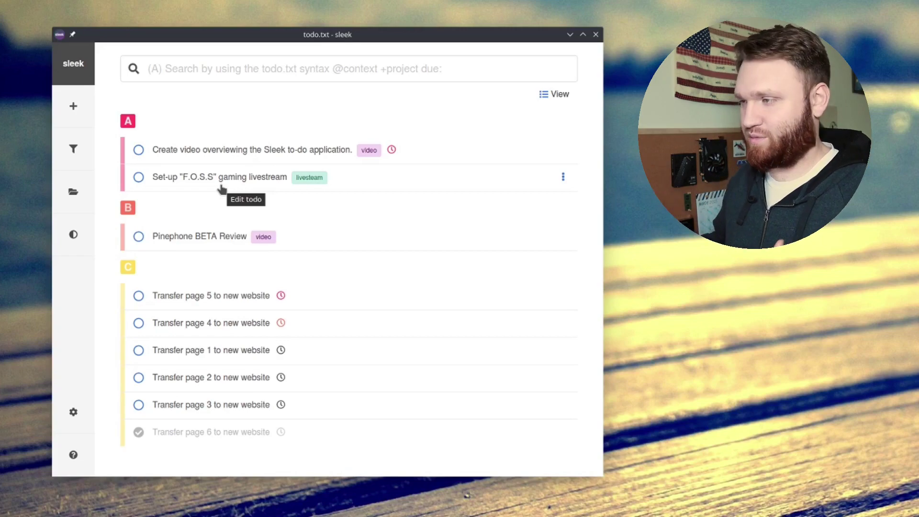
pyautogui.moveTo(370, 155)
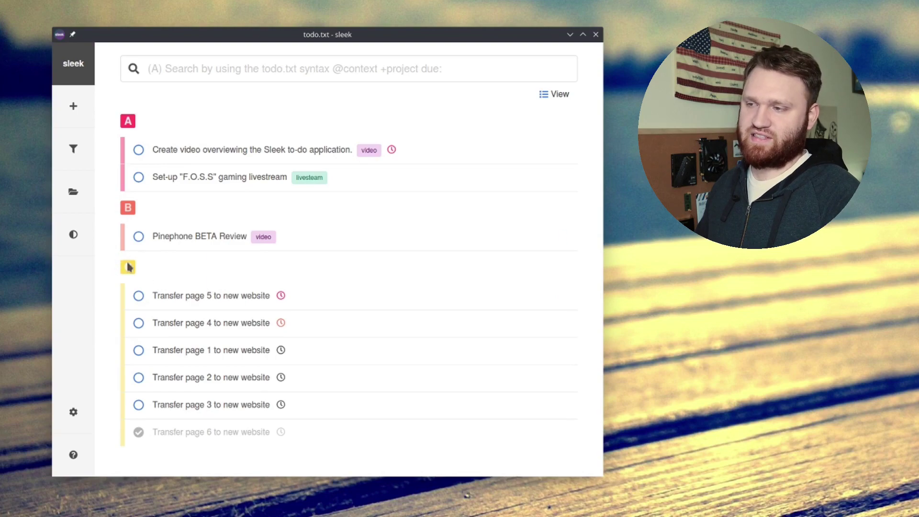
pyautogui.moveTo(272, 306)
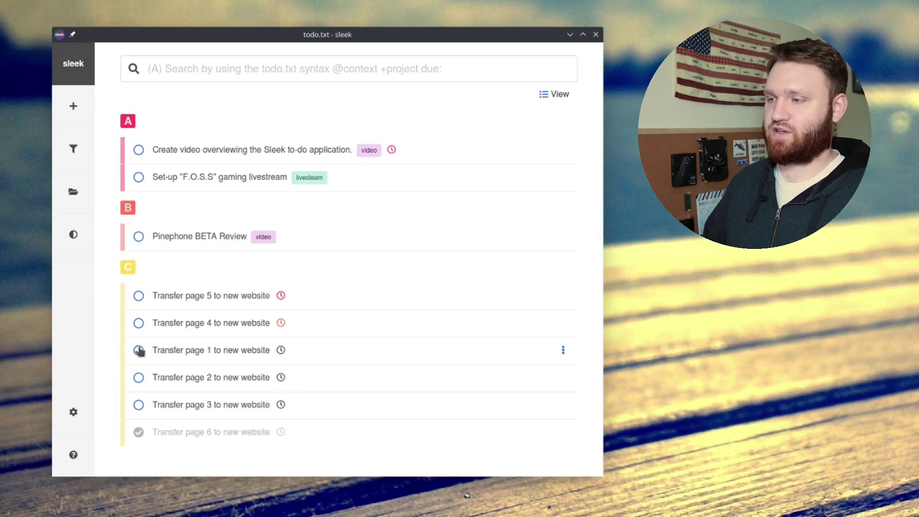
pyautogui.click(138, 296)
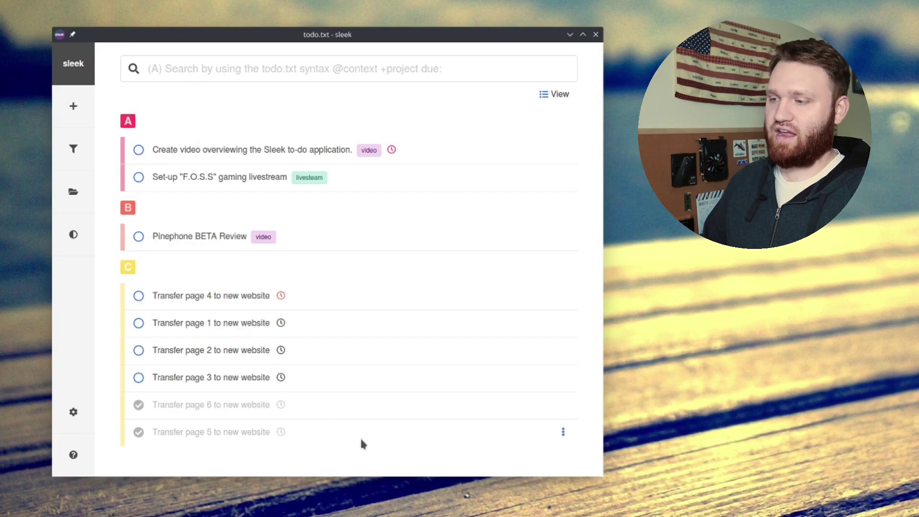
pyautogui.click(138, 432)
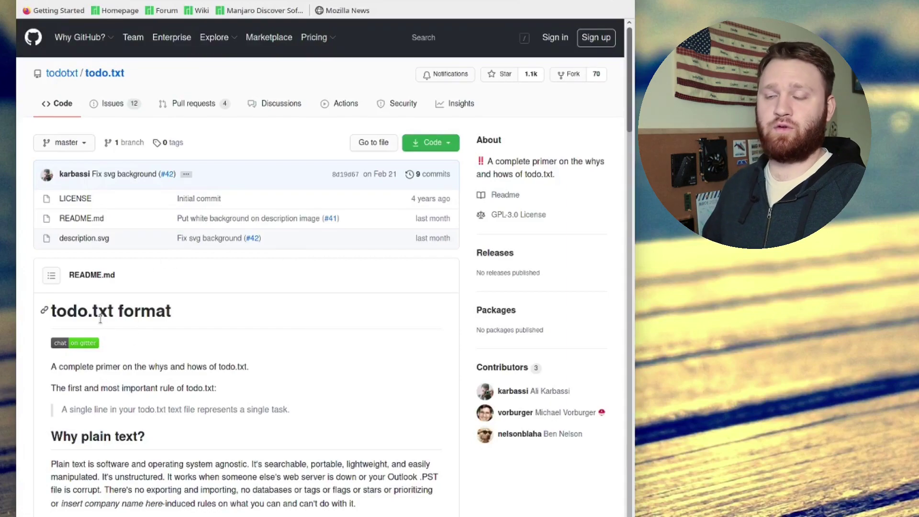
pyautogui.scroll(-8, 142, 321)
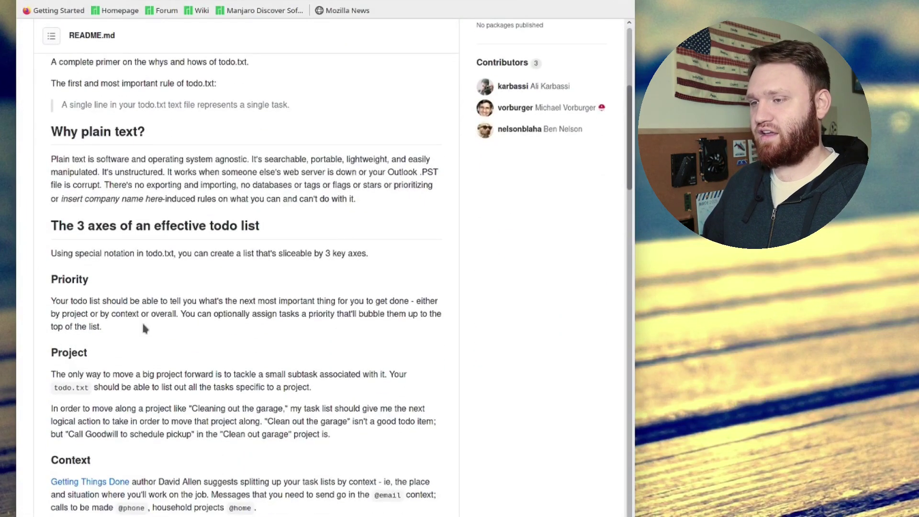
pyautogui.moveTo(355, 299); pyautogui.dragTo(51, 196)
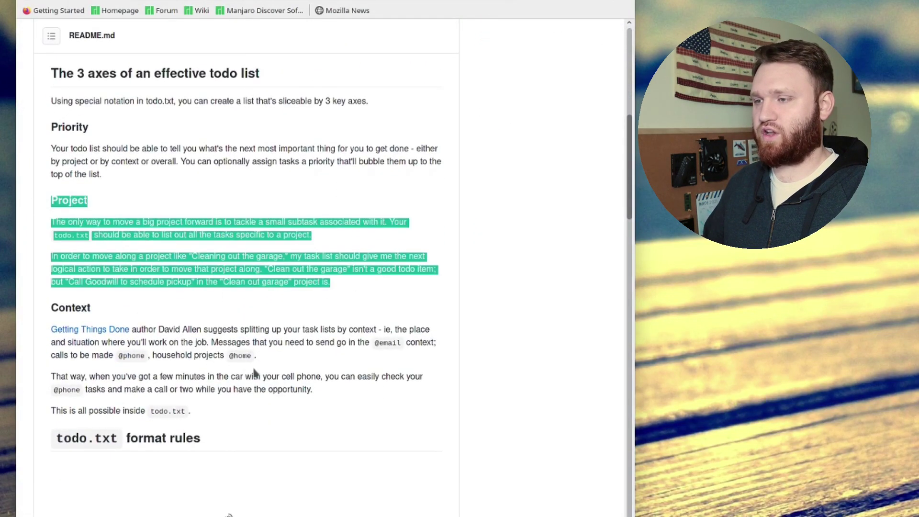
pyautogui.moveTo(338, 377); pyautogui.dragTo(31, 302)
pyautogui.click(30, 302)
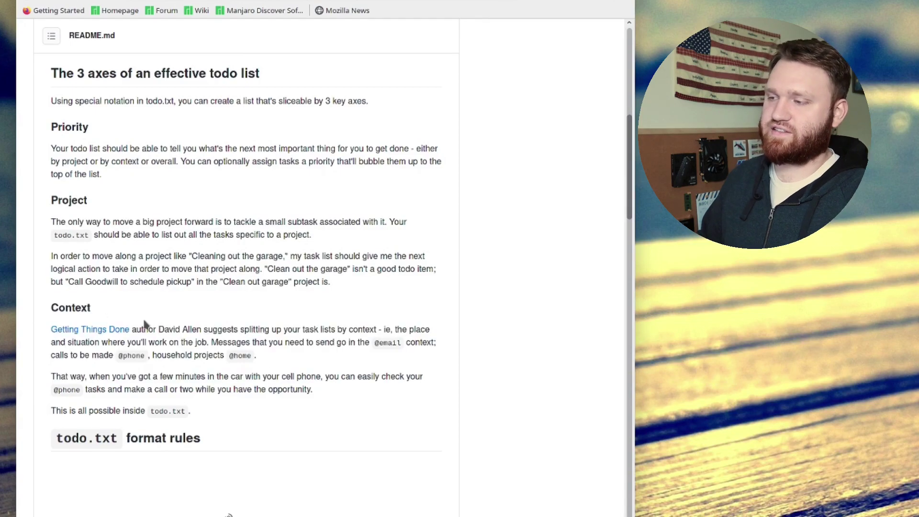
pyautogui.moveTo(402, 330); pyautogui.dragTo(207, 342)
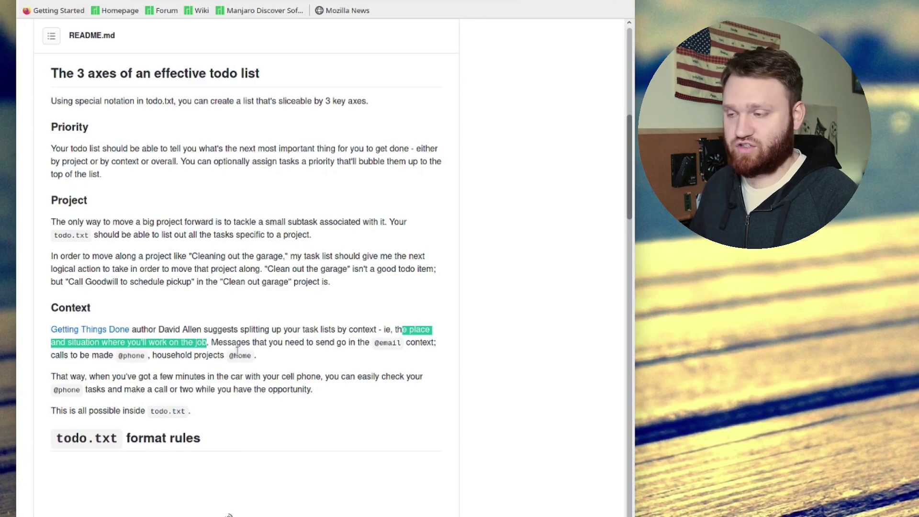
pyautogui.click(495, 145)
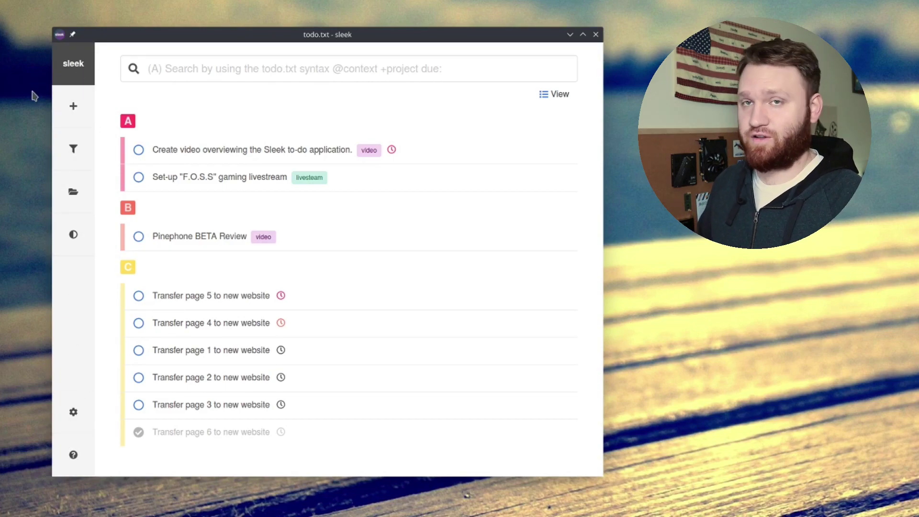
# Bring up the empty 'Add a new todo' dialog from the sidebar's + button.
pyautogui.click(76, 119)
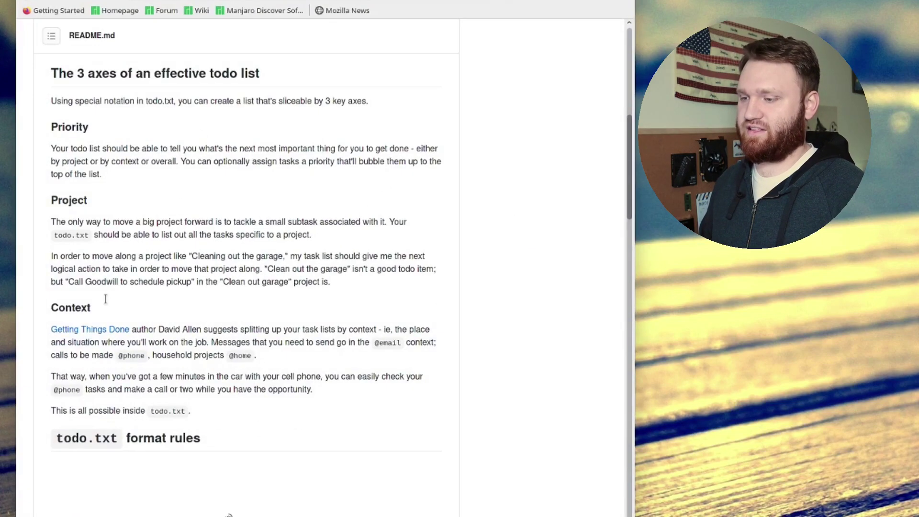
pyautogui.scroll(-5, 170, 421)
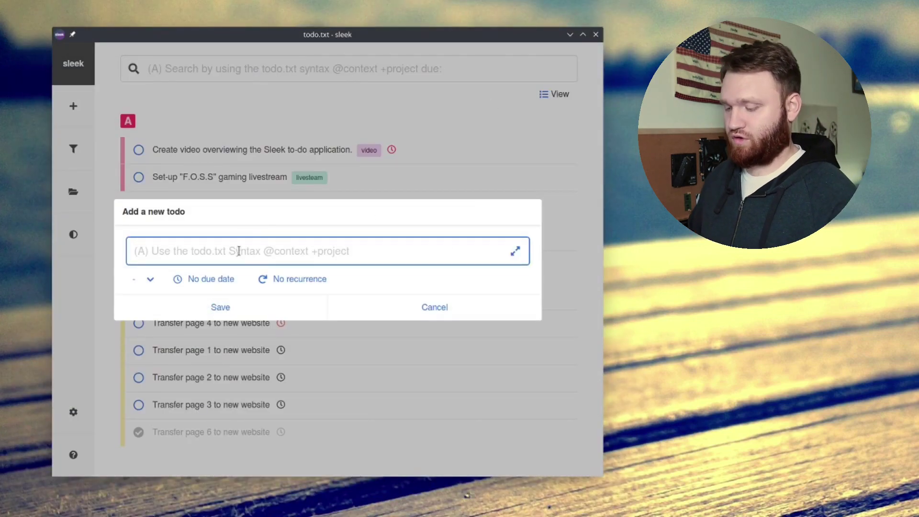
# Enter the task '(C) Find a Open Source comment system (wordpress)' in the new todo field.
pyautogui.write('(')
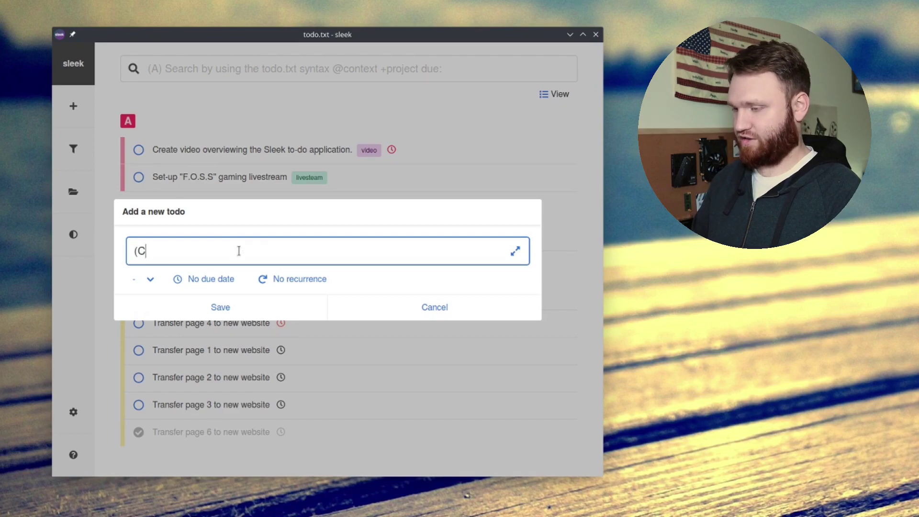
pyautogui.write('C) F')
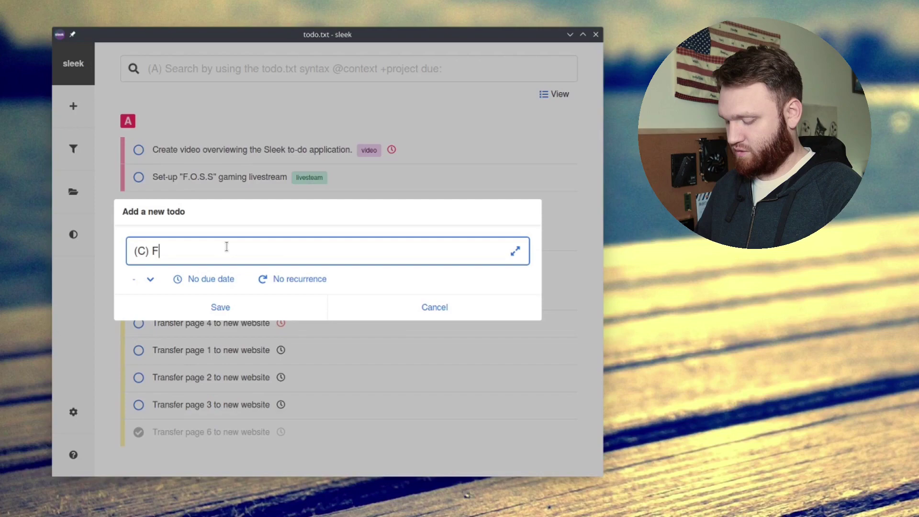
pyautogui.write('ind a')
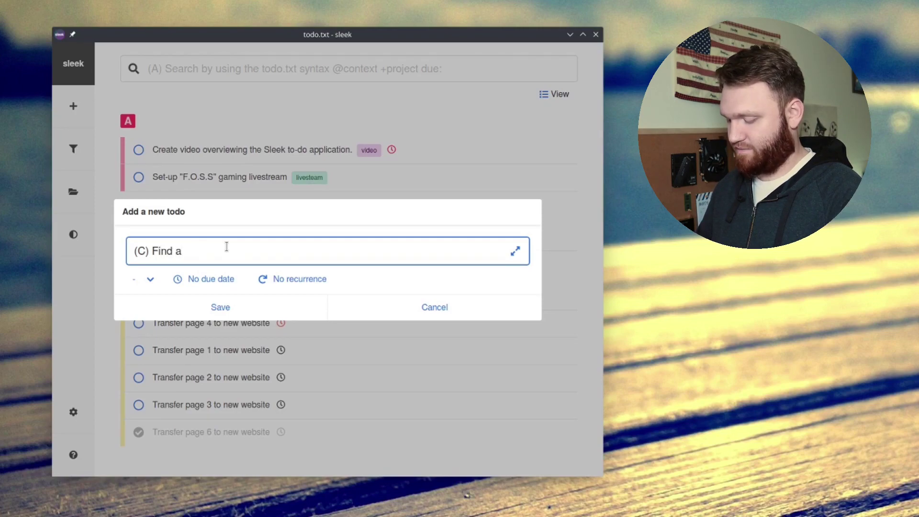
pyautogui.write(' Open Sour')
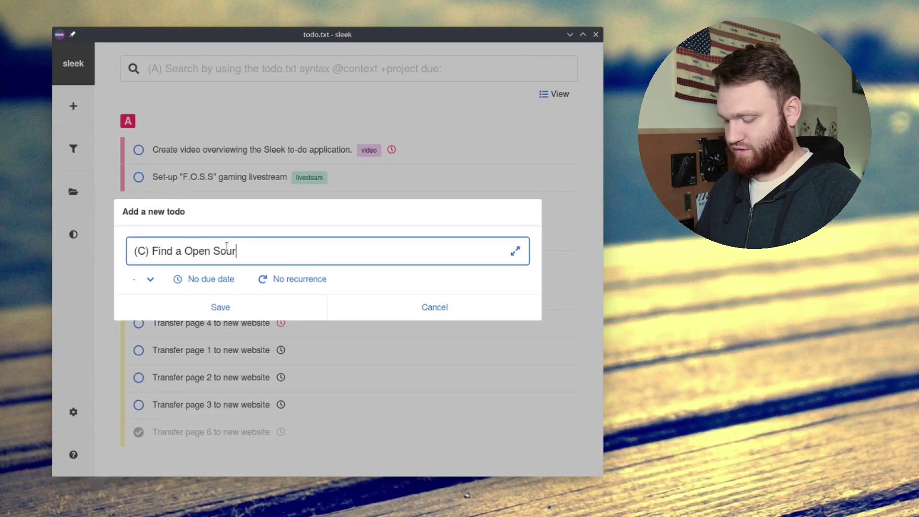
pyautogui.write('ce comment sys')
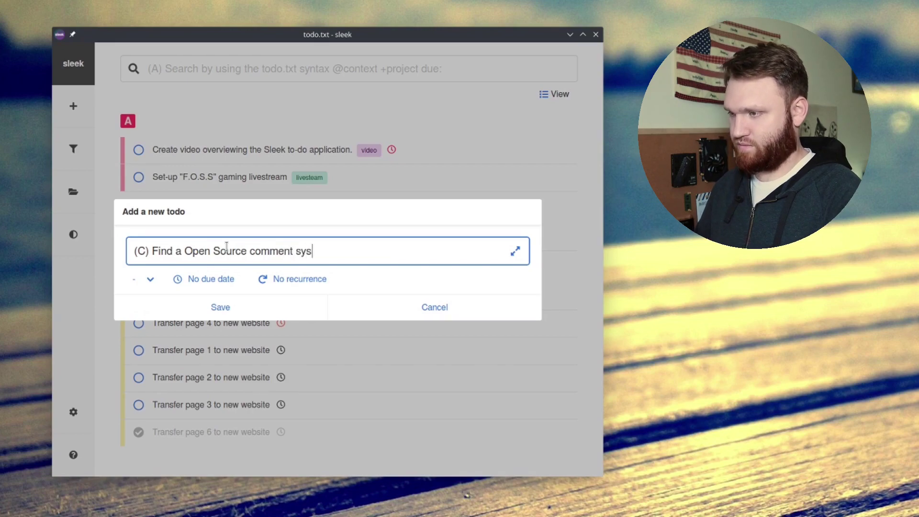
pyautogui.write('tem (')
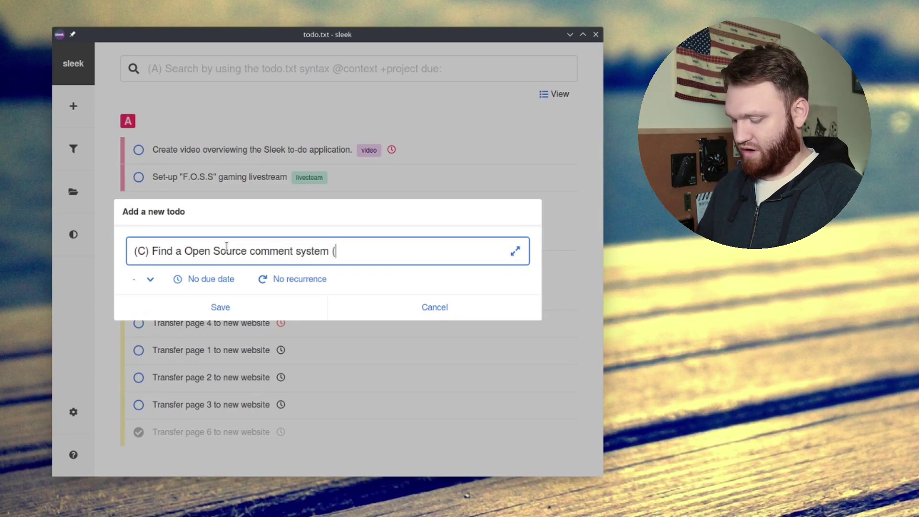
pyautogui.write('wordpress)')
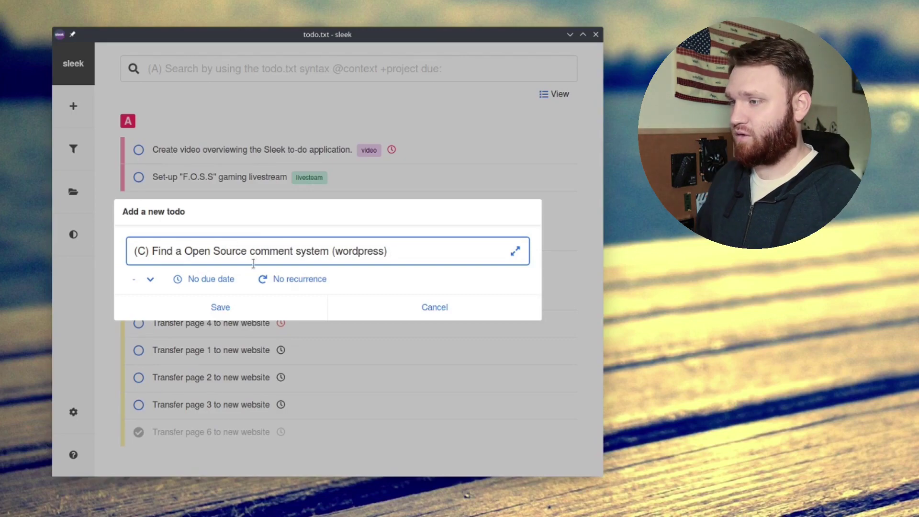
# Give the new task priority C from the dropdown, removing the typed priority prefix.
pyautogui.click(151, 281)
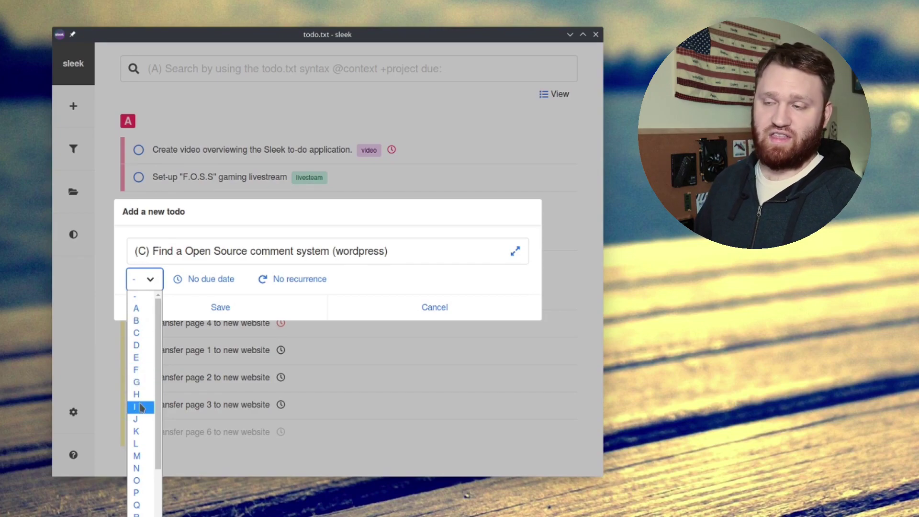
pyautogui.click(140, 252)
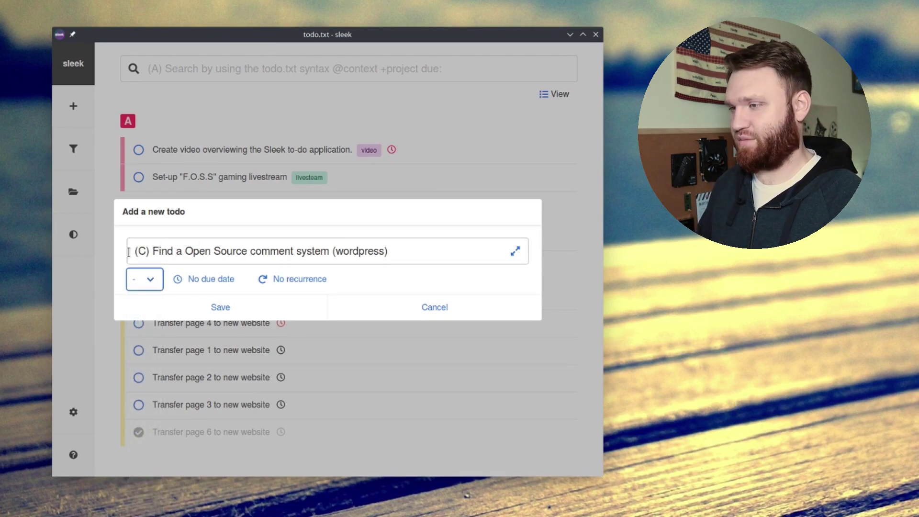
pyautogui.click(151, 281)
pyautogui.click(153, 251)
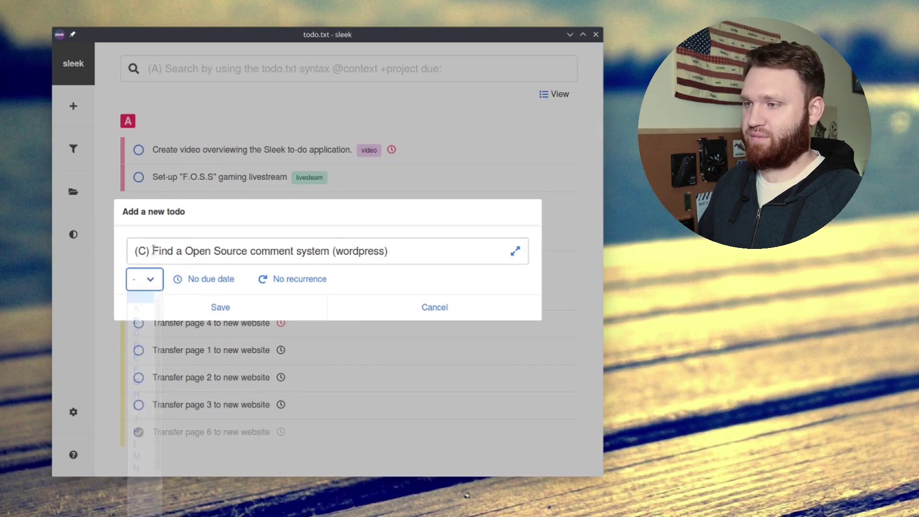
pyautogui.press('BackSpace')
pyautogui.press('BackSpace')
pyautogui.press('BackSpace')
pyautogui.press('BackSpace')
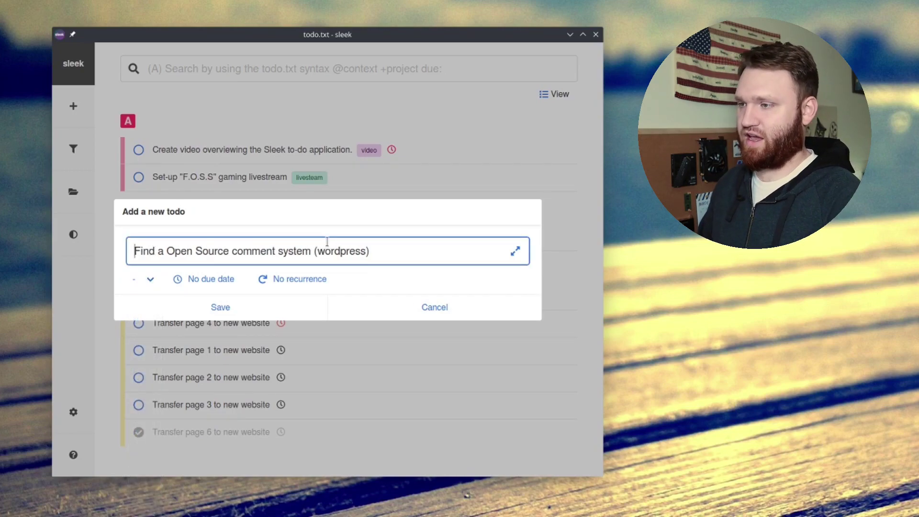
pyautogui.click(150, 280)
pyautogui.click(142, 333)
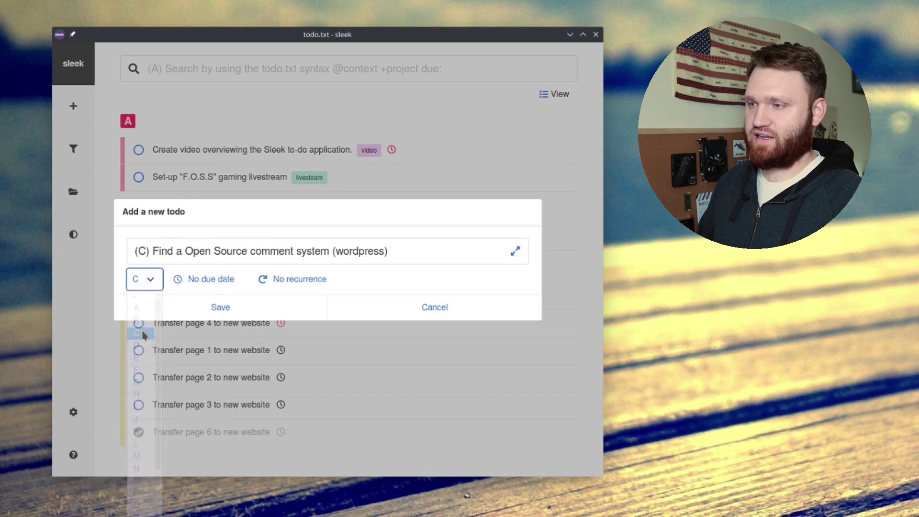
pyautogui.click(151, 249)
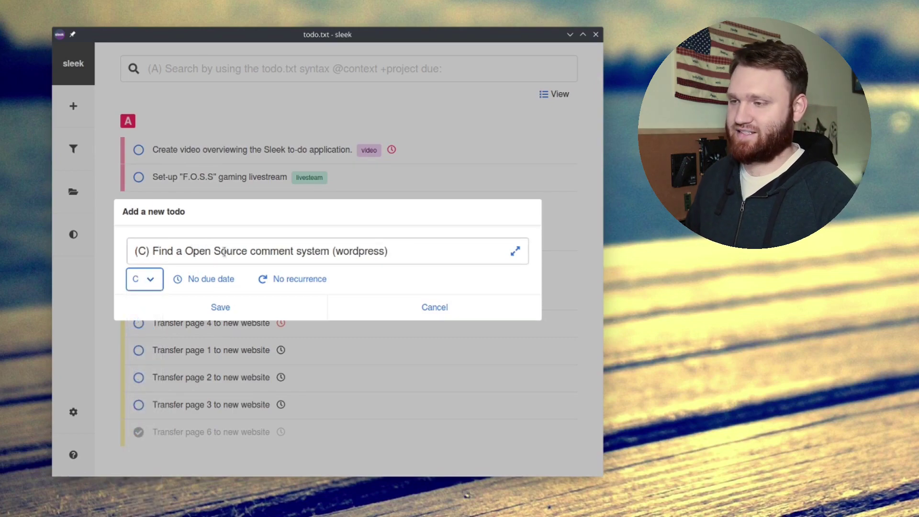
# Set the task's due date to 2021-04-02 and save it.
pyautogui.click(207, 280)
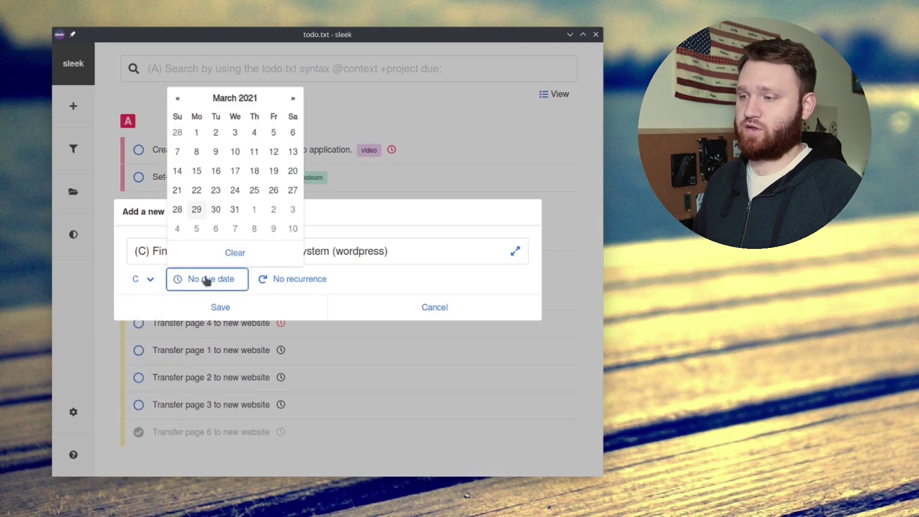
pyautogui.click(273, 211)
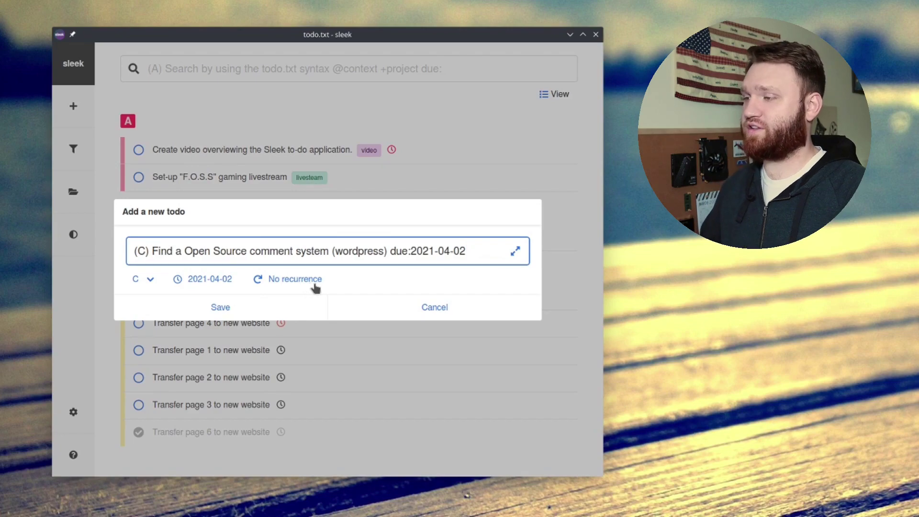
pyautogui.moveTo(392, 252); pyautogui.dragTo(464, 253)
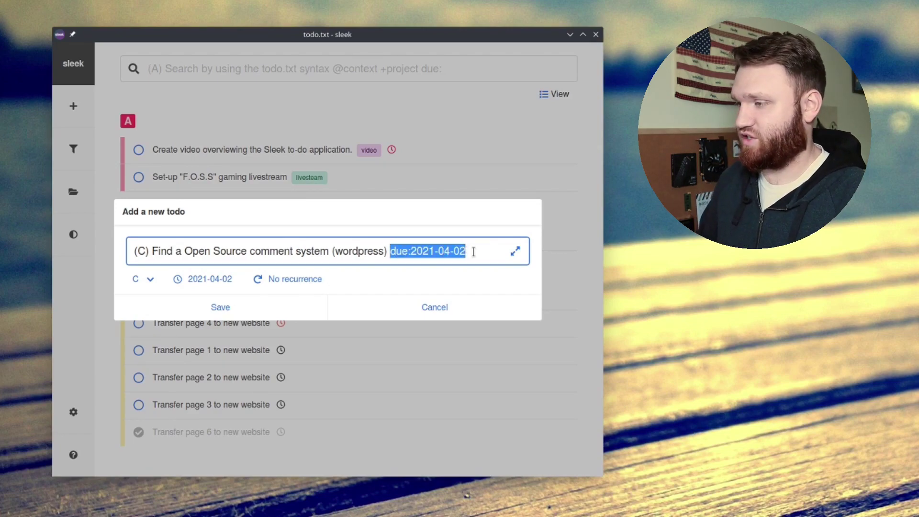
pyautogui.press('Right')
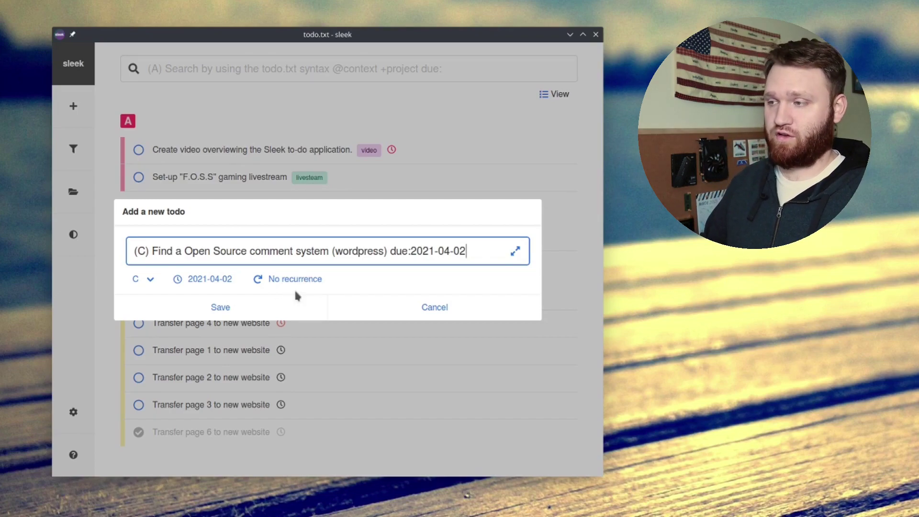
pyautogui.click(213, 308)
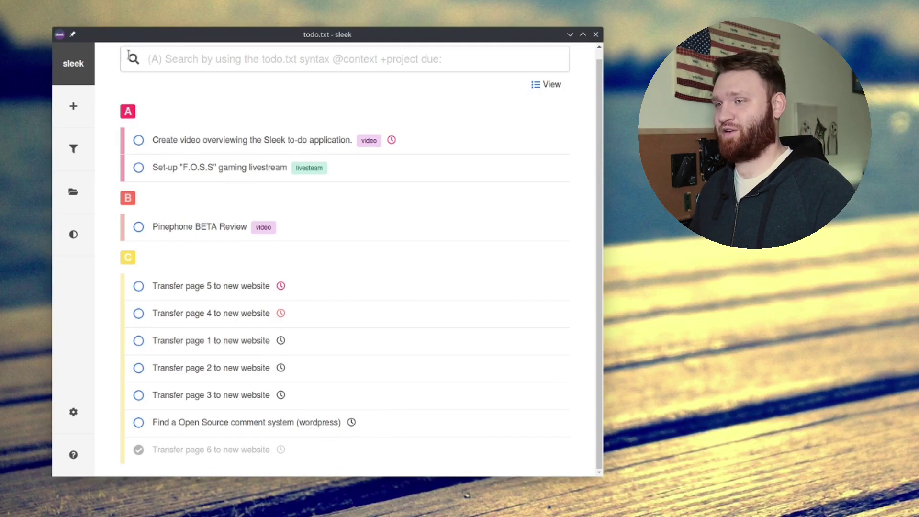
# Add '(B) Plan next day livestream.' due 2021-03-31, recurring weekly, and save it.
pyautogui.click(74, 106)
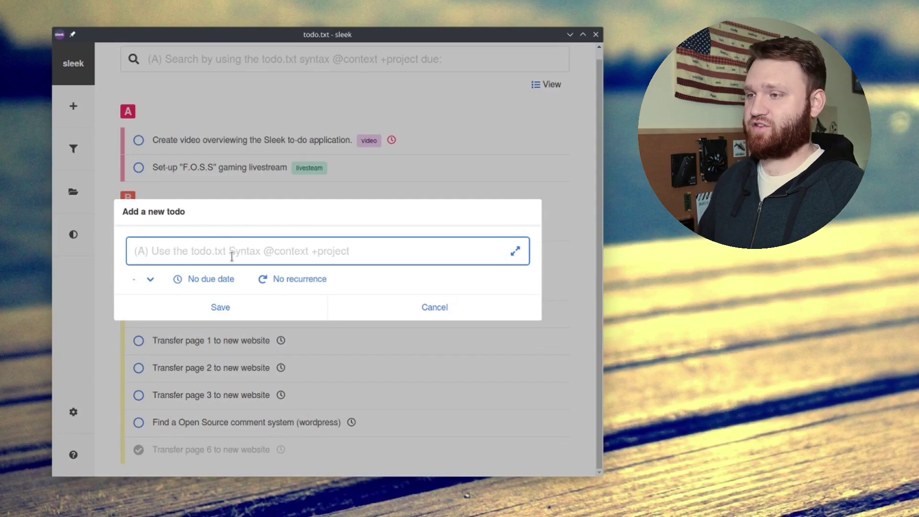
pyautogui.write('(B')
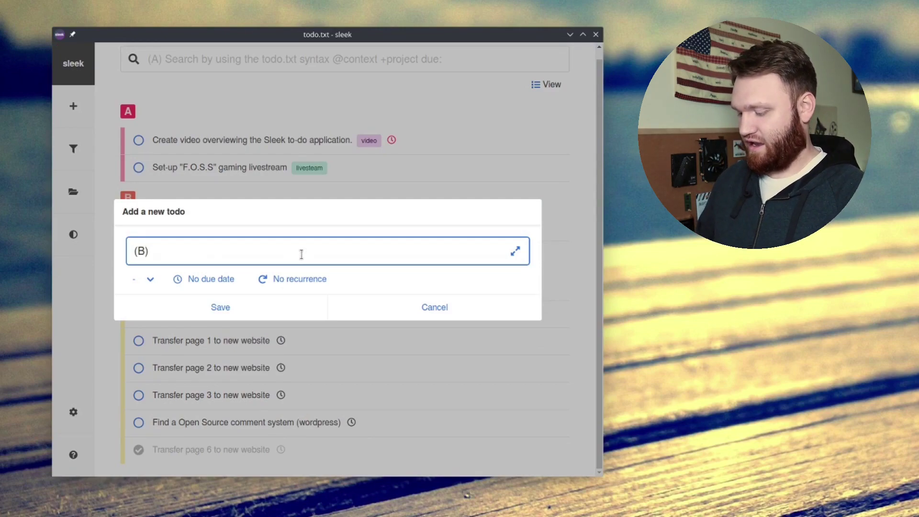
pyautogui.write(') ')
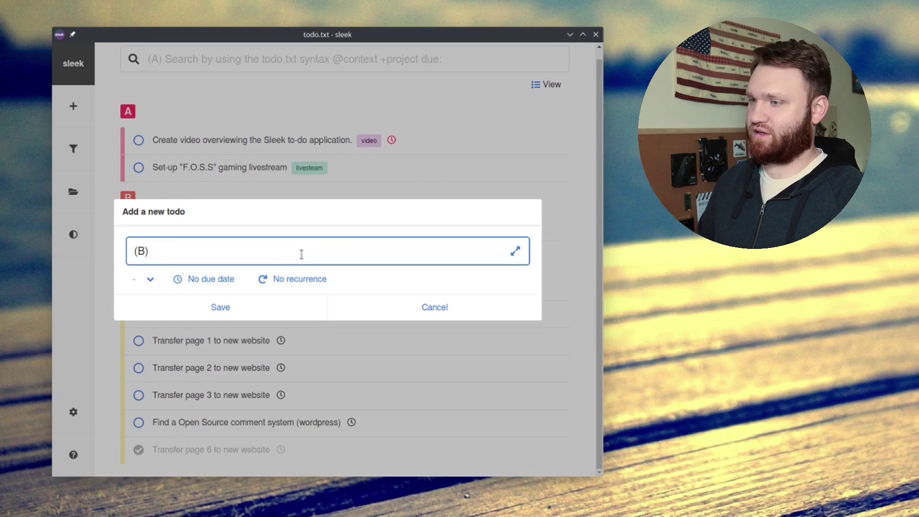
pyautogui.write('Plan next day')
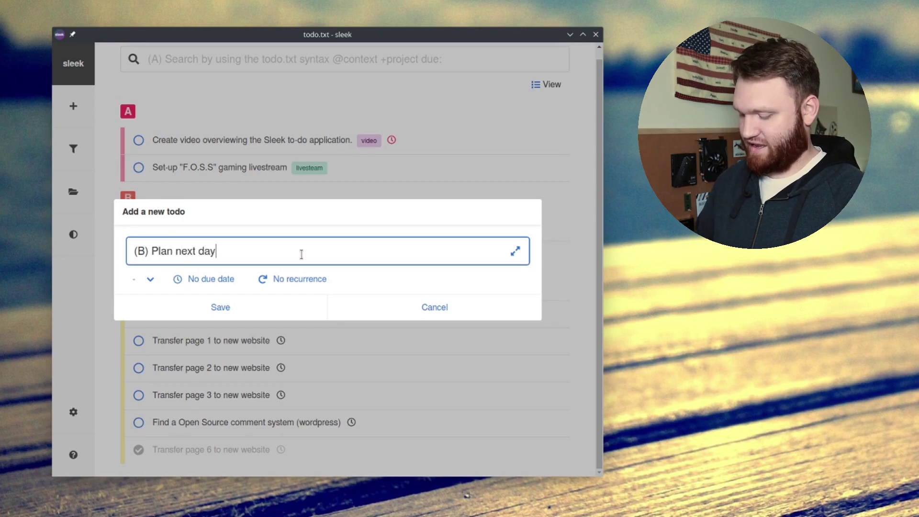
pyautogui.write(' livestr')
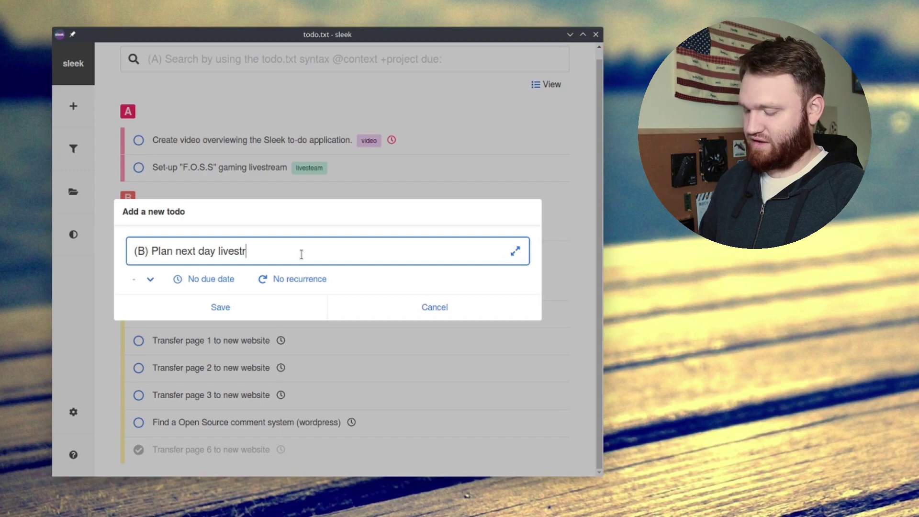
pyautogui.write('eam.')
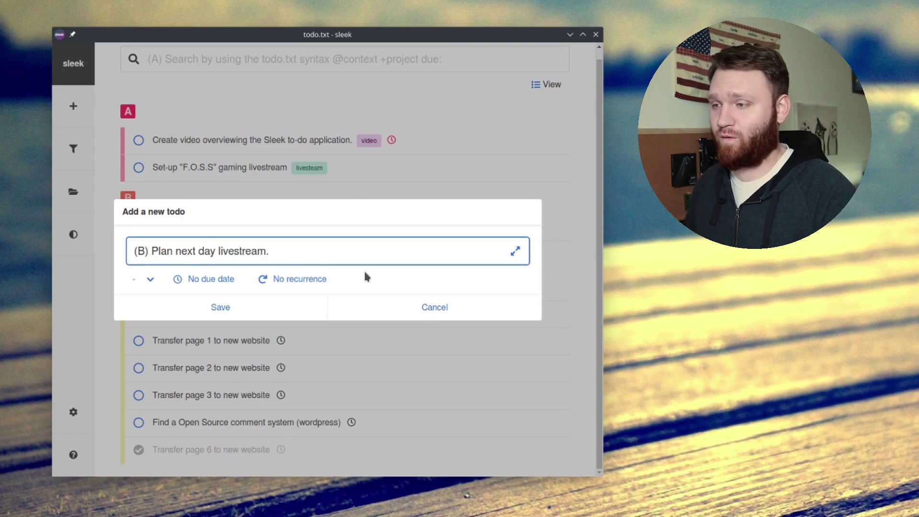
pyautogui.click(207, 280)
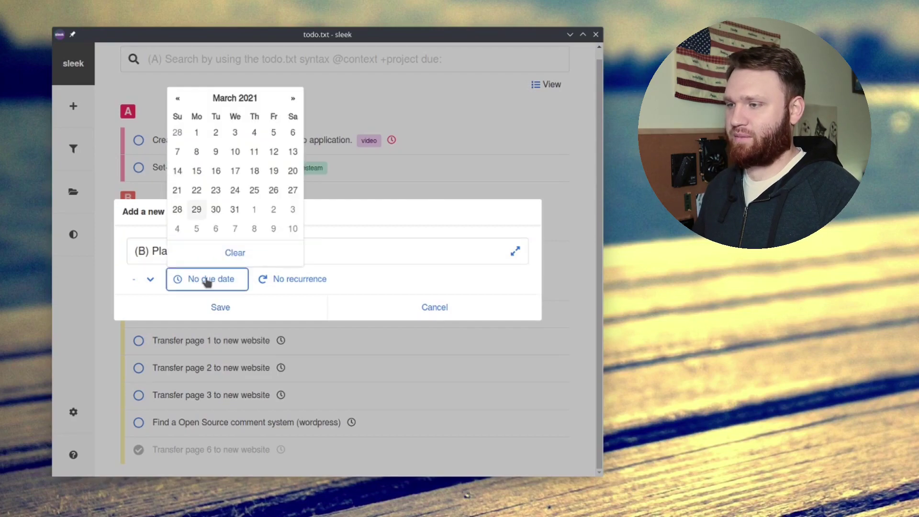
pyautogui.click(234, 210)
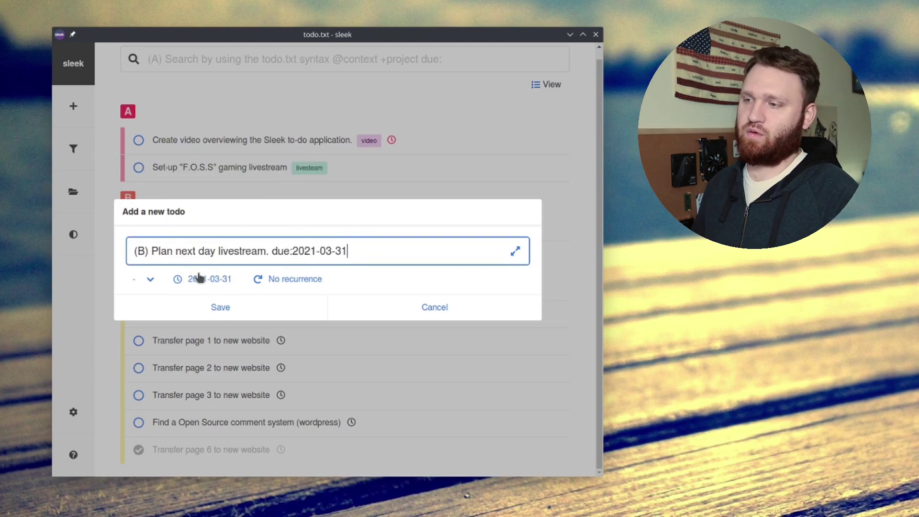
pyautogui.click(263, 278)
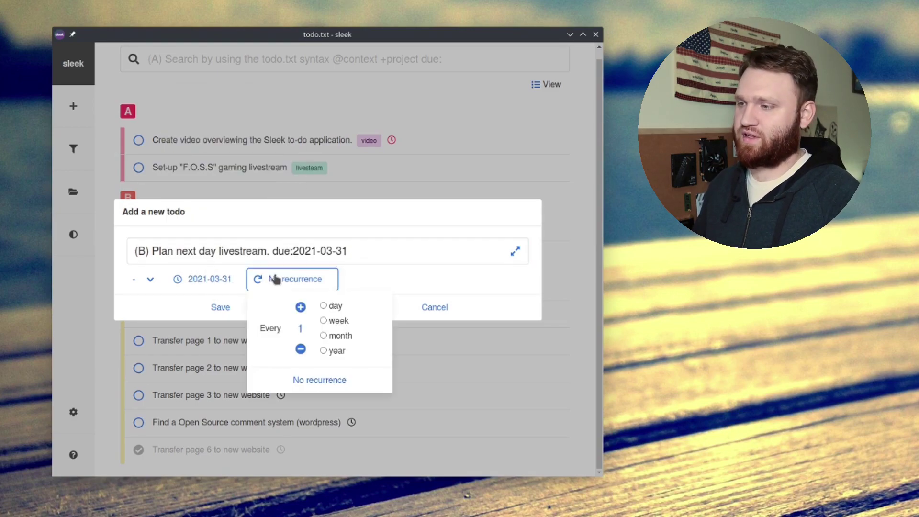
pyautogui.click(324, 321)
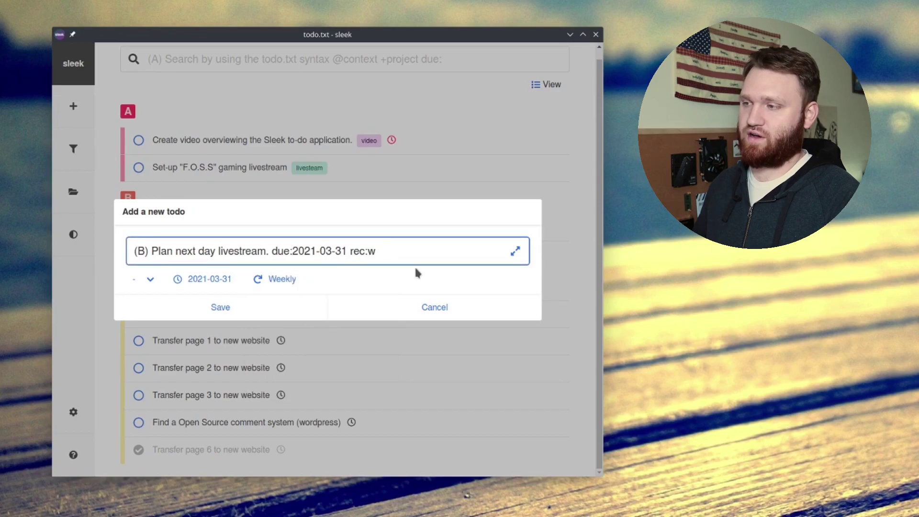
pyautogui.moveTo(351, 251); pyautogui.dragTo(378, 251)
pyautogui.click(379, 252)
pyautogui.click(223, 309)
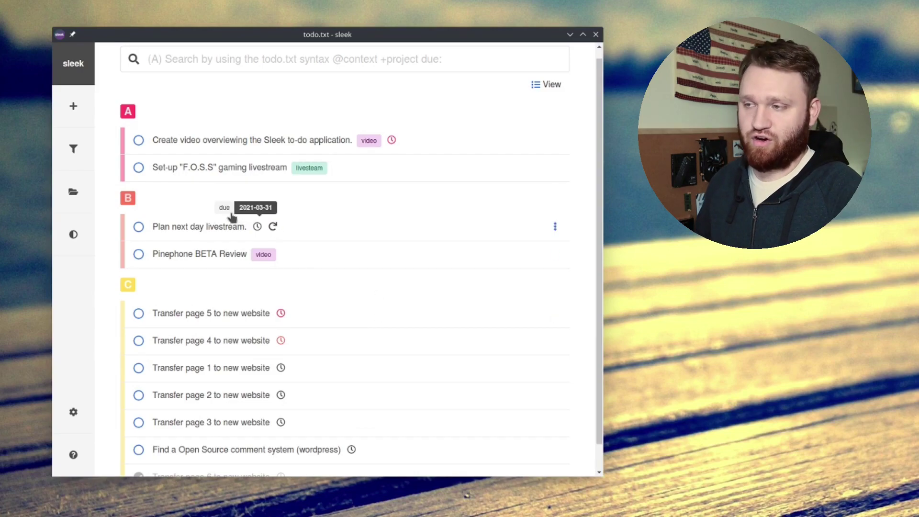
# Open 'Plan next day livestream.' for editing, cancel, then delete the task.
pyautogui.moveTo(240, 225)
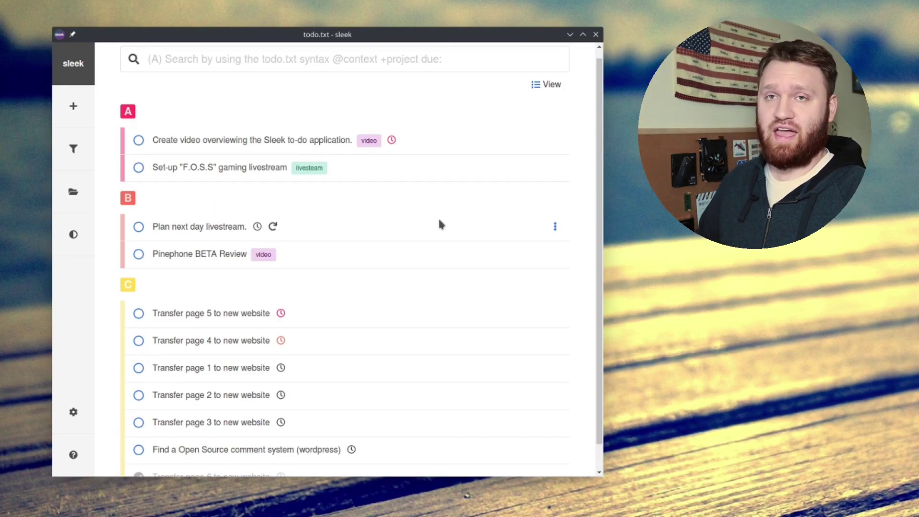
pyautogui.click(556, 227)
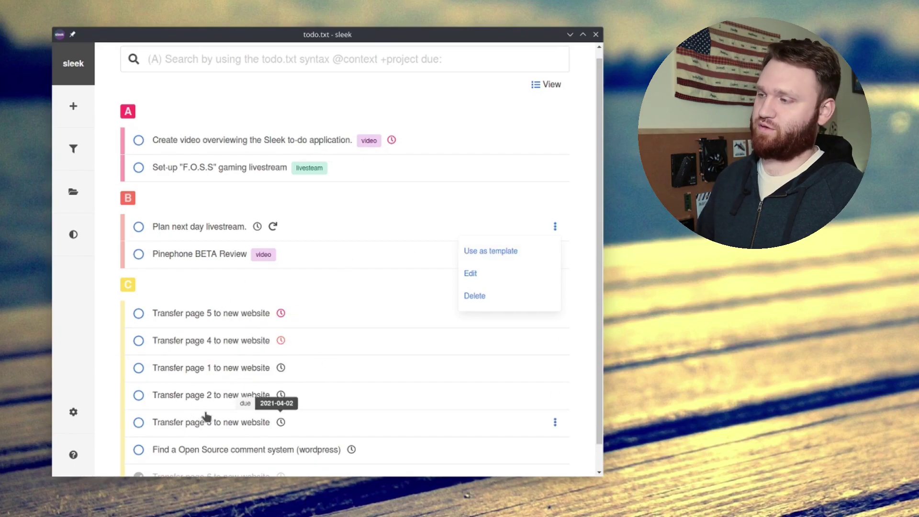
pyautogui.click(489, 272)
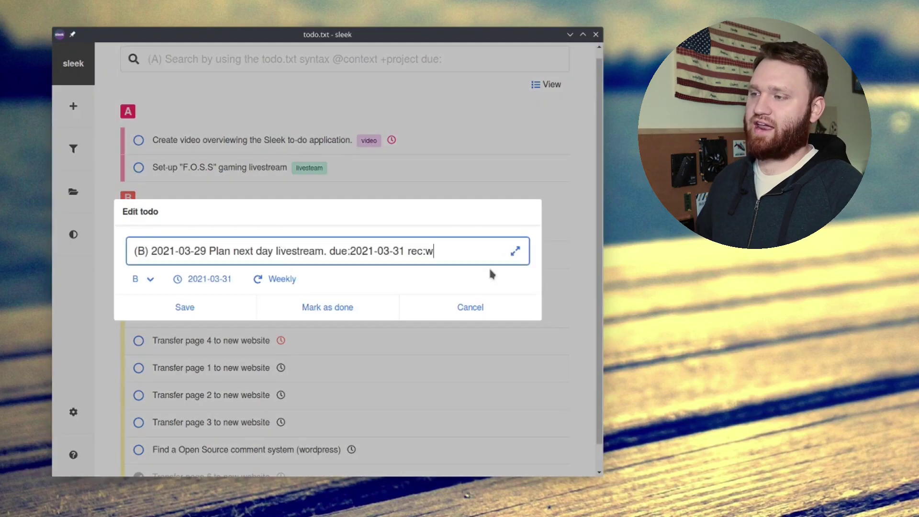
pyautogui.moveTo(458, 249); pyautogui.dragTo(132, 246)
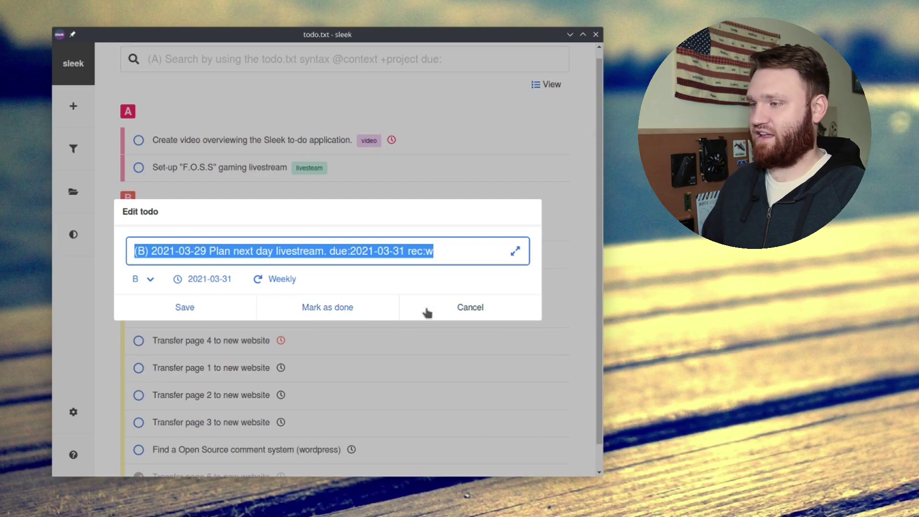
pyautogui.click(441, 308)
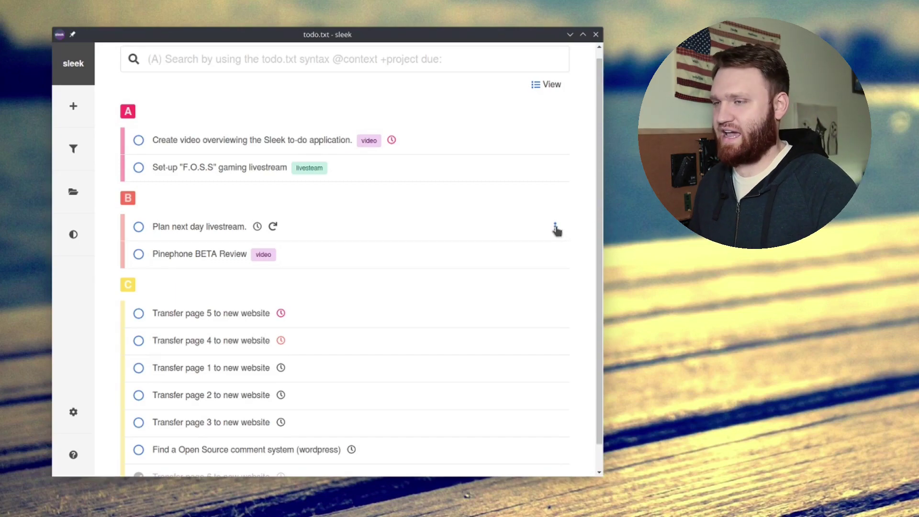
pyautogui.click(555, 228)
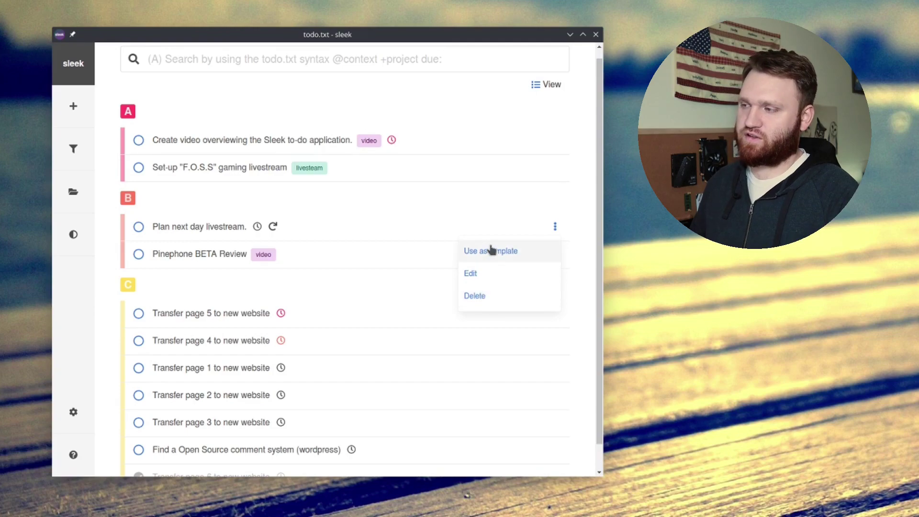
pyautogui.click(484, 301)
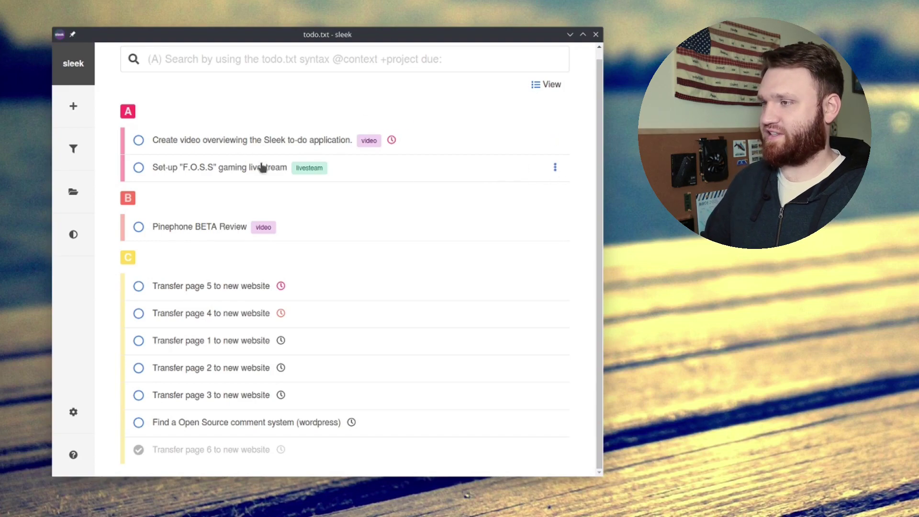
pyautogui.click(556, 168)
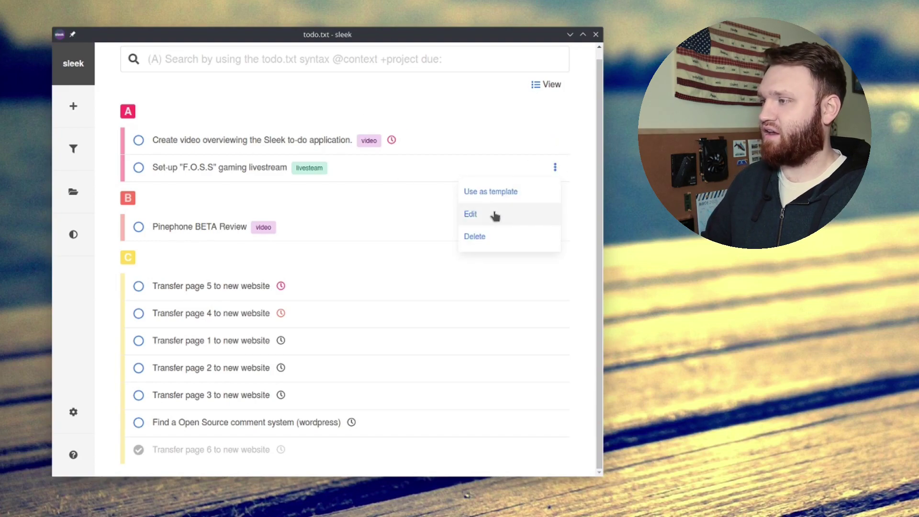
pyautogui.click(493, 218)
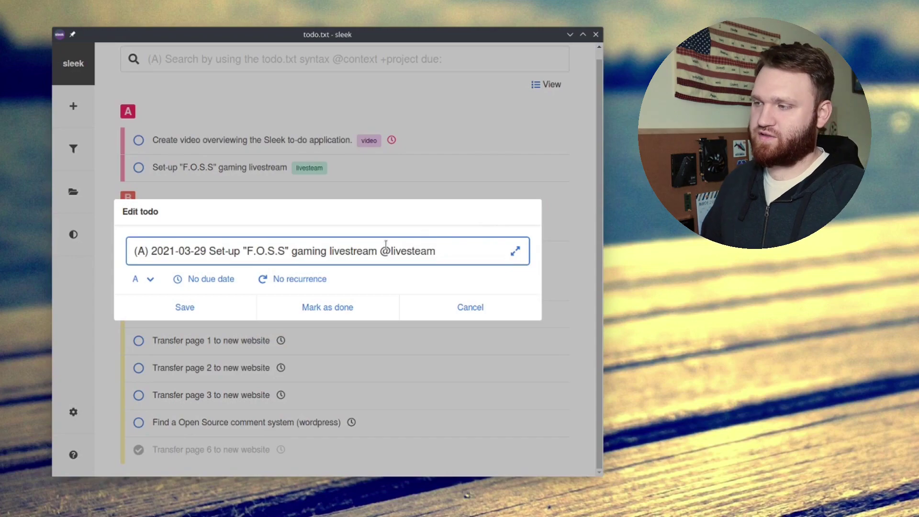
pyautogui.moveTo(392, 252); pyautogui.dragTo(441, 250)
pyautogui.click(458, 249)
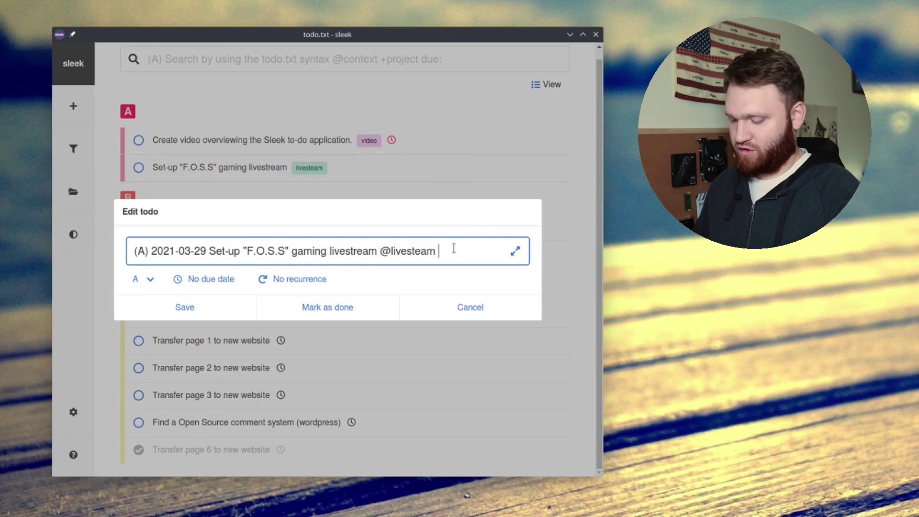
pyautogui.write('@home')
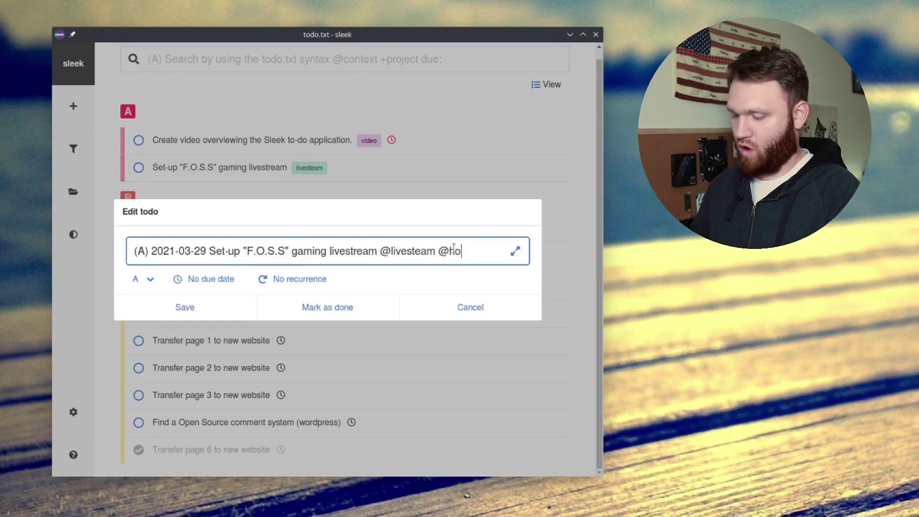
pyautogui.click(194, 307)
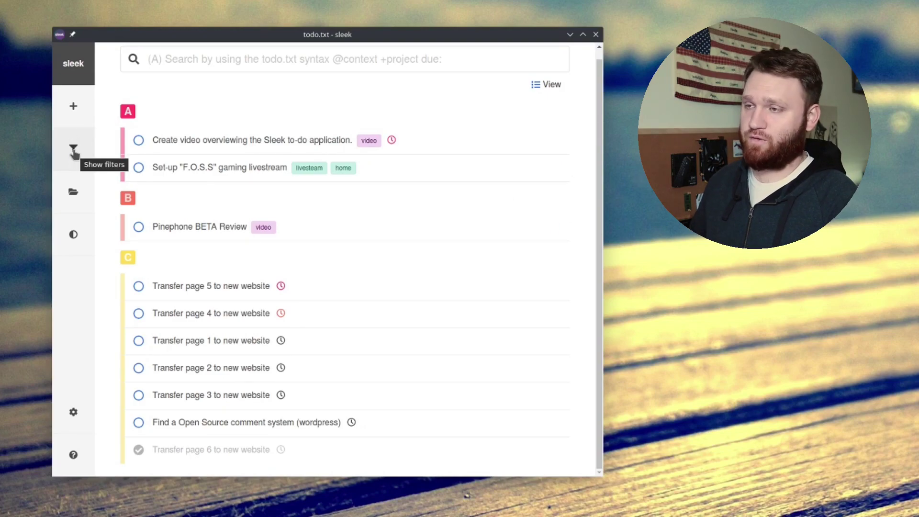
pyautogui.click(74, 152)
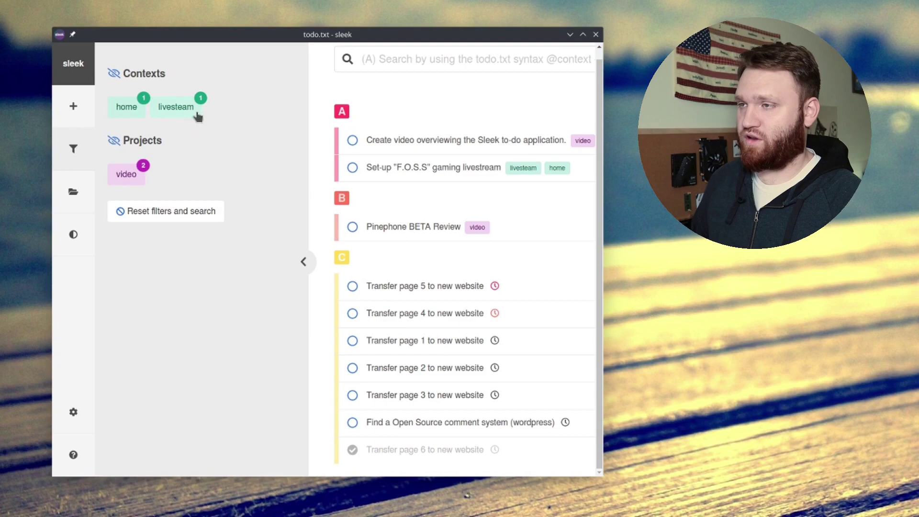
pyautogui.click(181, 112)
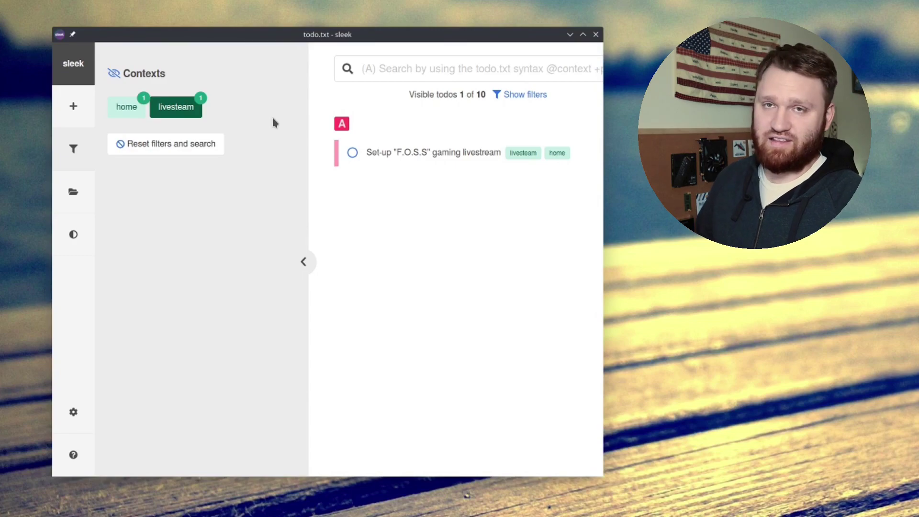
pyautogui.click(163, 148)
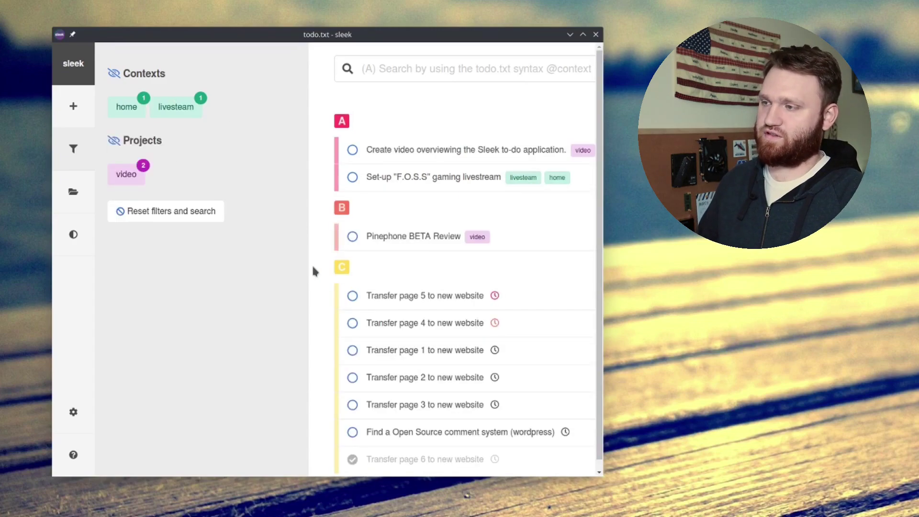
pyautogui.press('Escape')
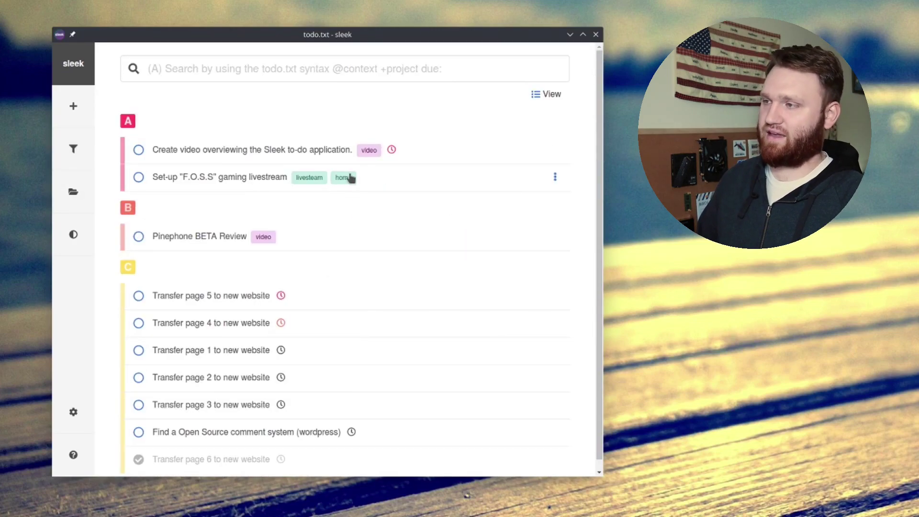
pyautogui.click(555, 177)
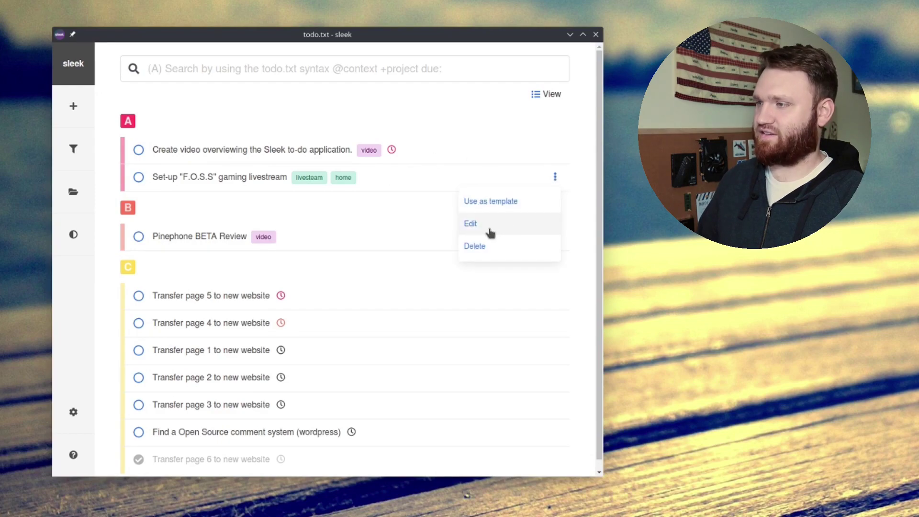
pyautogui.click(471, 224)
pyautogui.moveTo(475, 251); pyautogui.dragTo(444, 250)
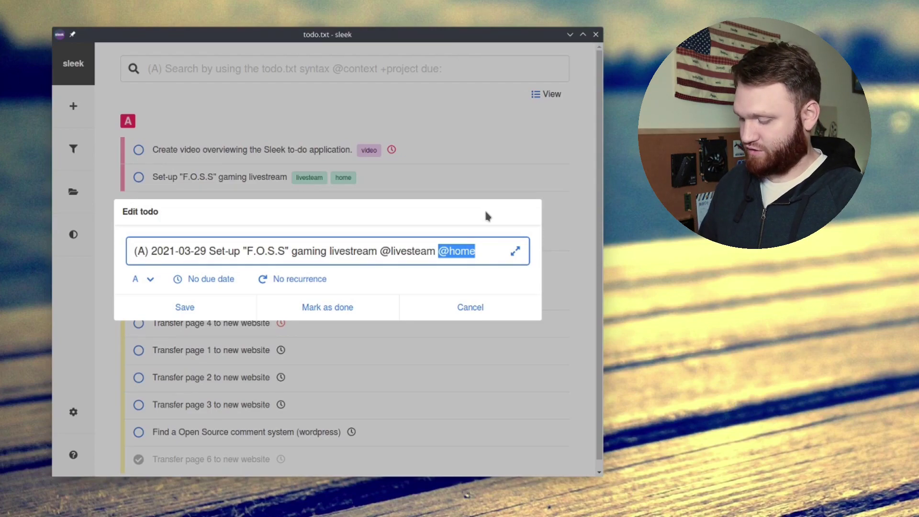
pyautogui.write('+vide')
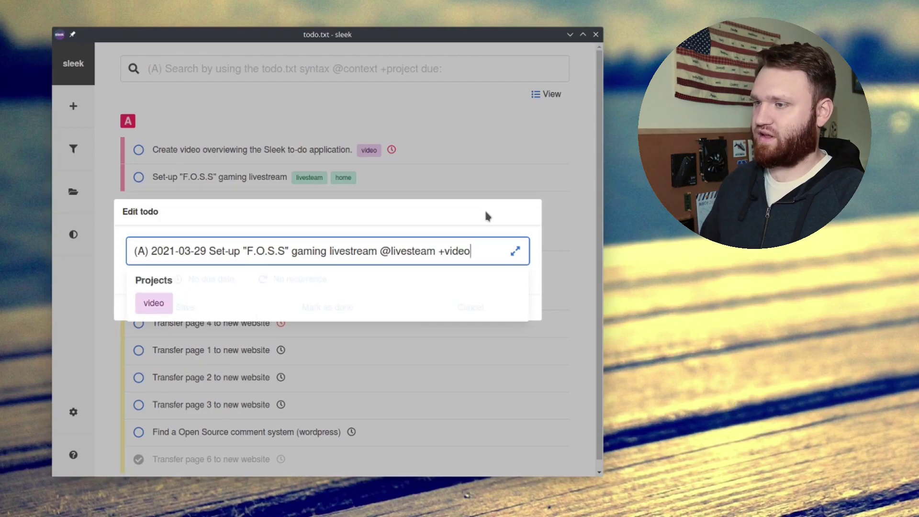
pyautogui.click(153, 309)
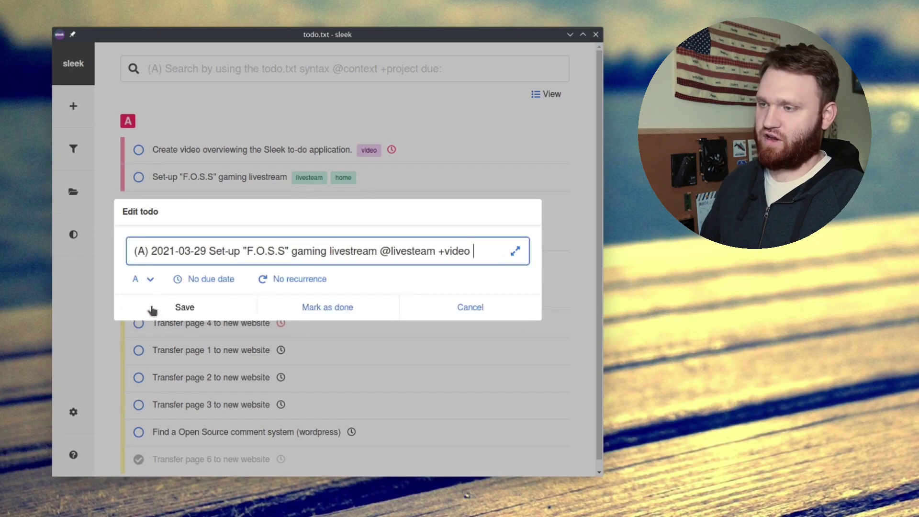
pyautogui.click(203, 313)
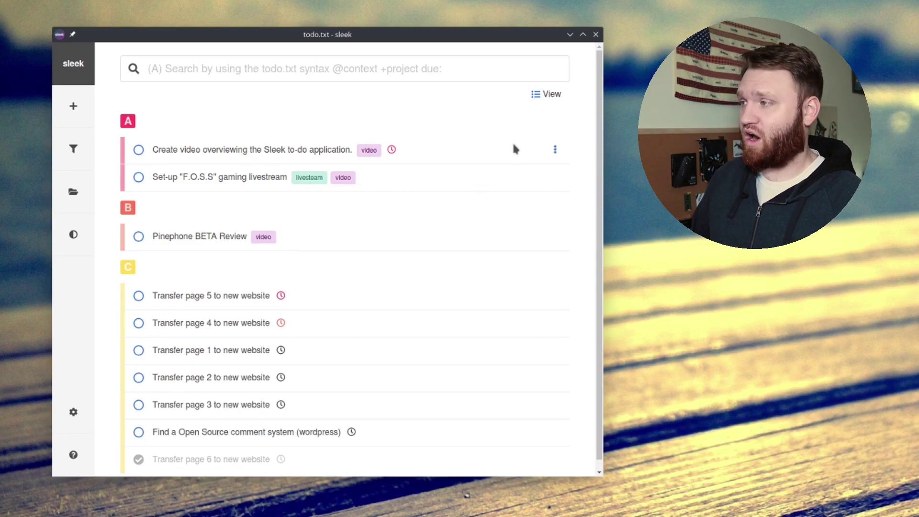
# Hide completed todos and switch the list to compact view.
pyautogui.click(552, 94)
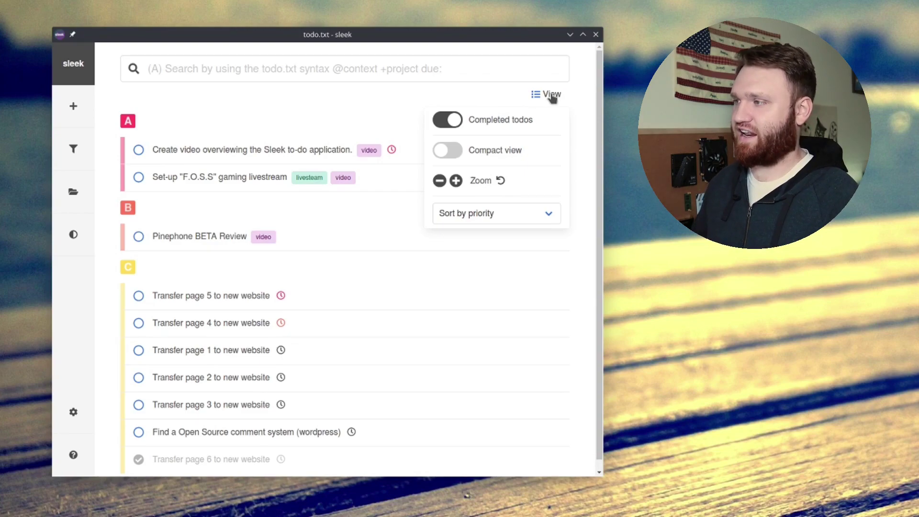
pyautogui.click(451, 123)
pyautogui.click(451, 123)
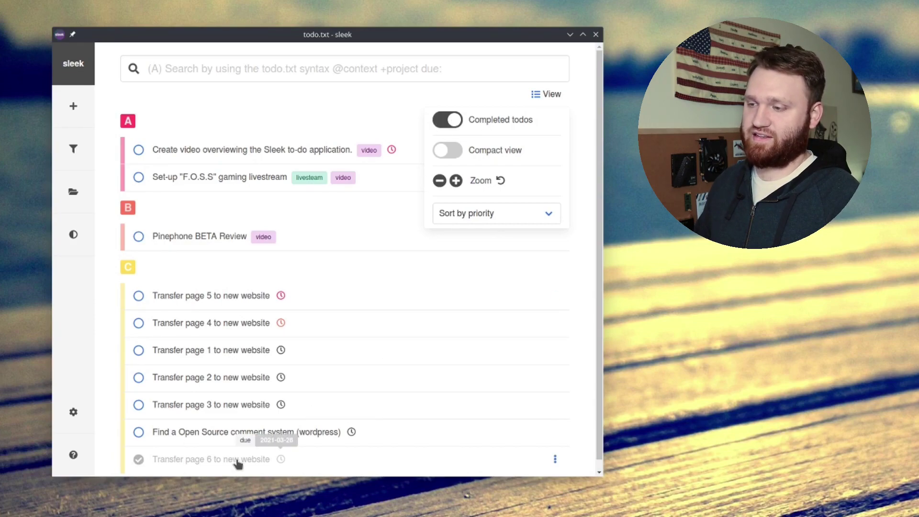
pyautogui.click(448, 119)
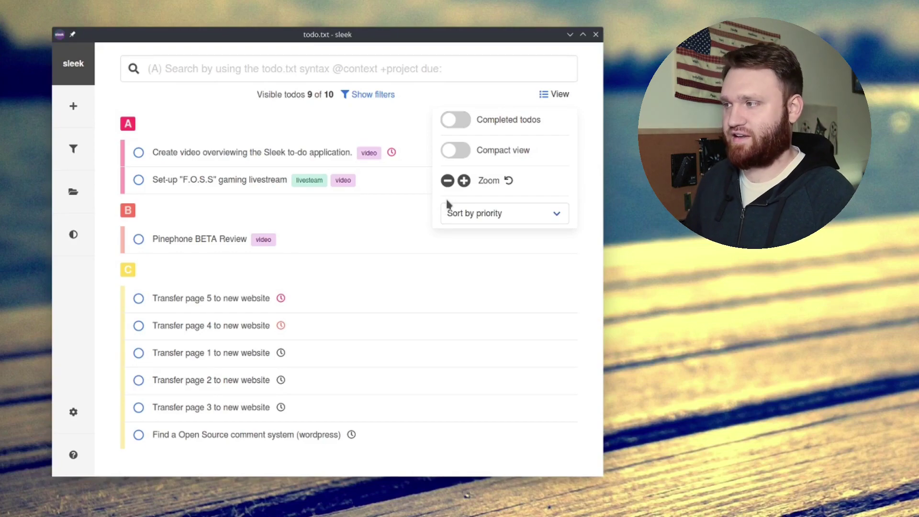
pyautogui.click(452, 150)
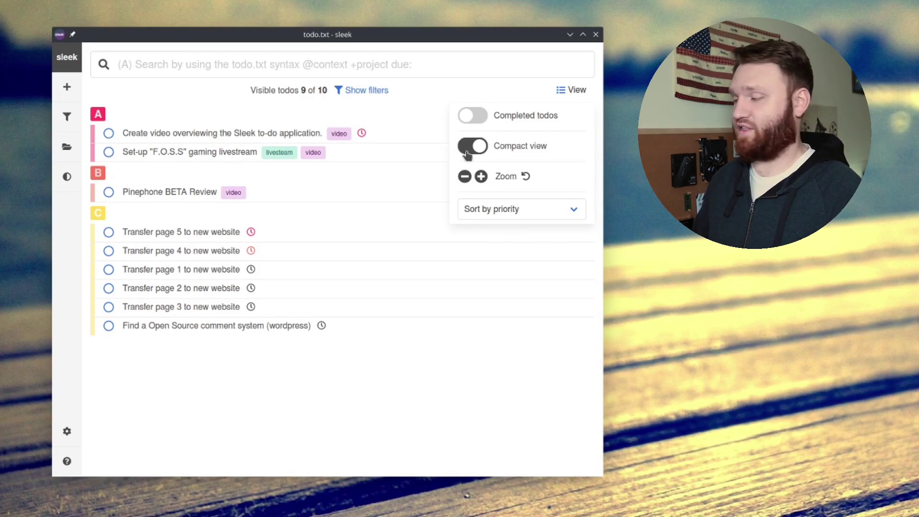
# Try zooming in and out, keep sorting by priority, and close the View panel.
pyautogui.click(481, 176)
pyautogui.click(475, 182)
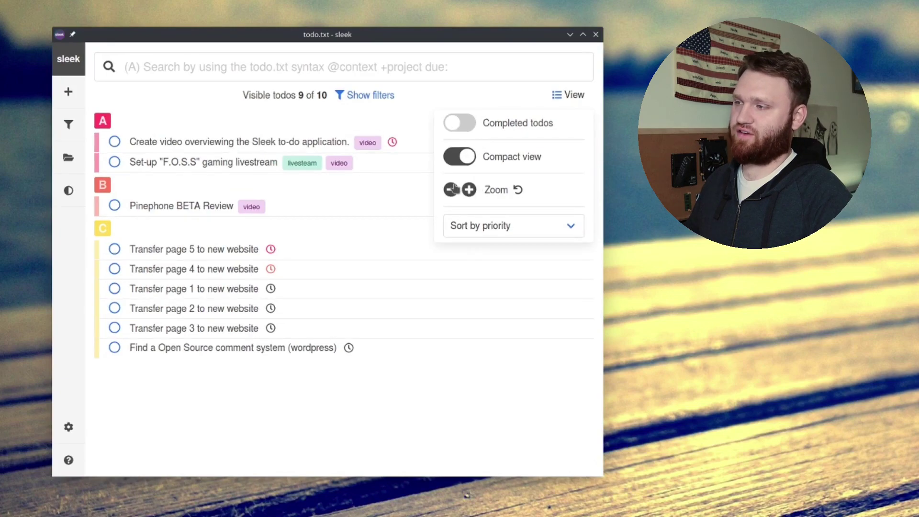
pyautogui.click(458, 183)
pyautogui.click(456, 184)
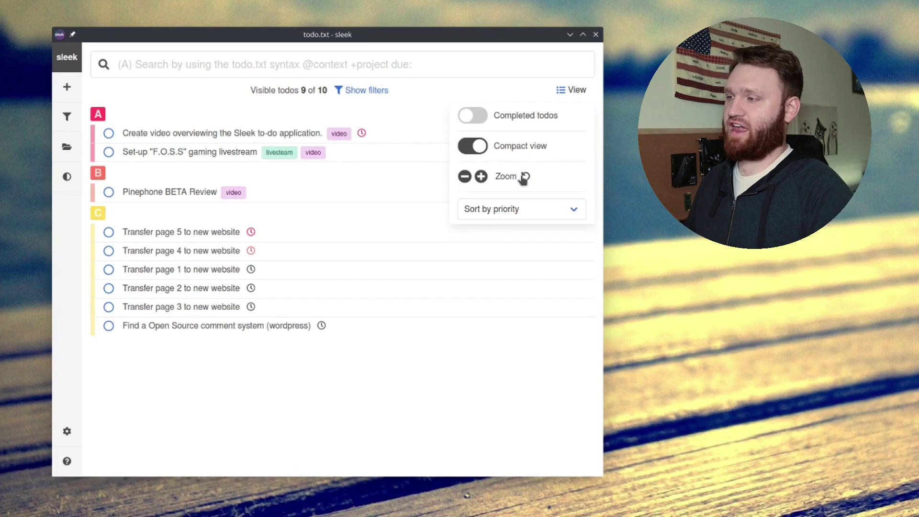
pyautogui.click(491, 211)
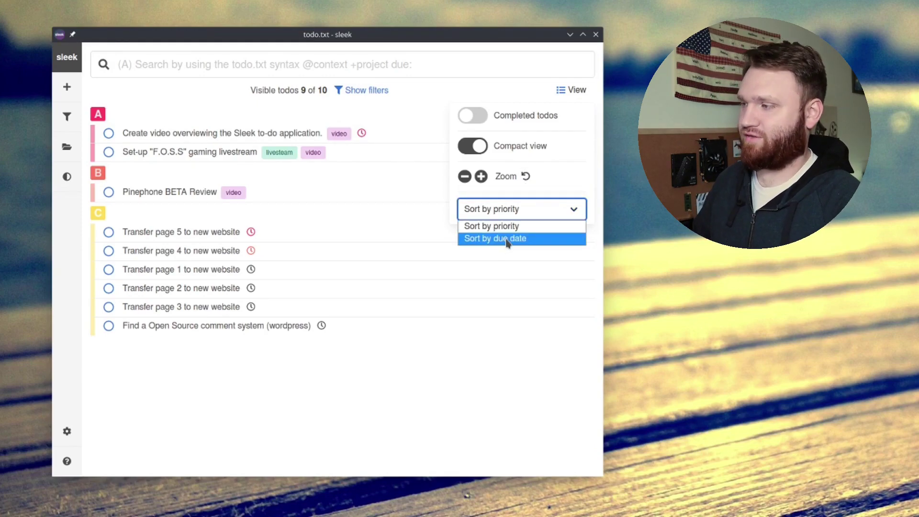
pyautogui.click(519, 230)
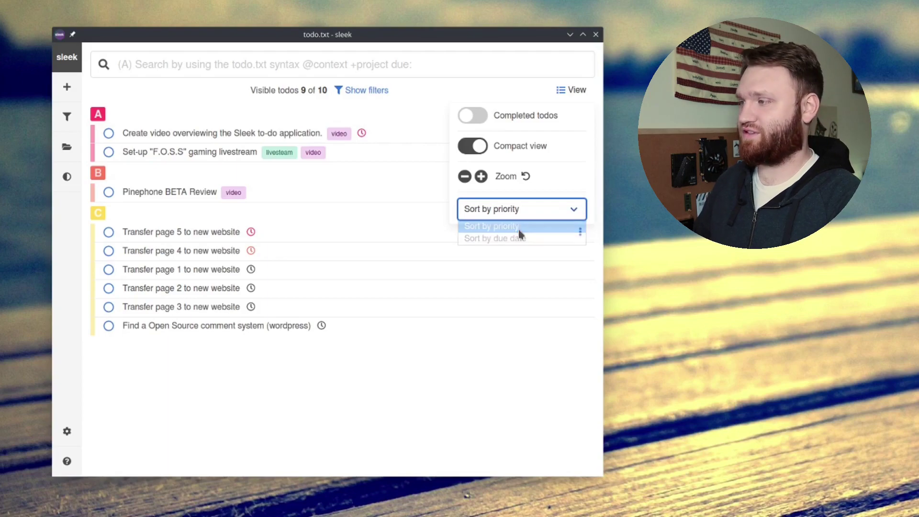
pyautogui.click(578, 90)
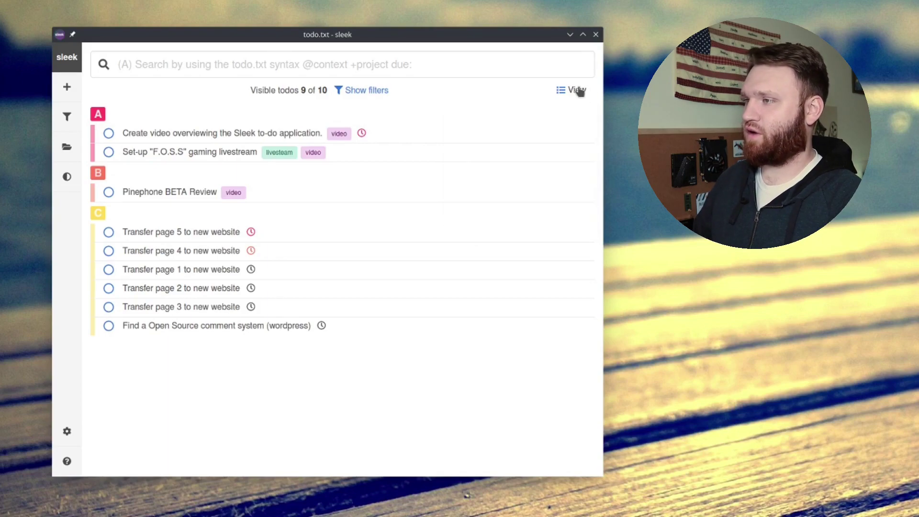
# Bring up the Select todo.txt file prompt and cancel it, keeping the current file.
pyautogui.click(66, 148)
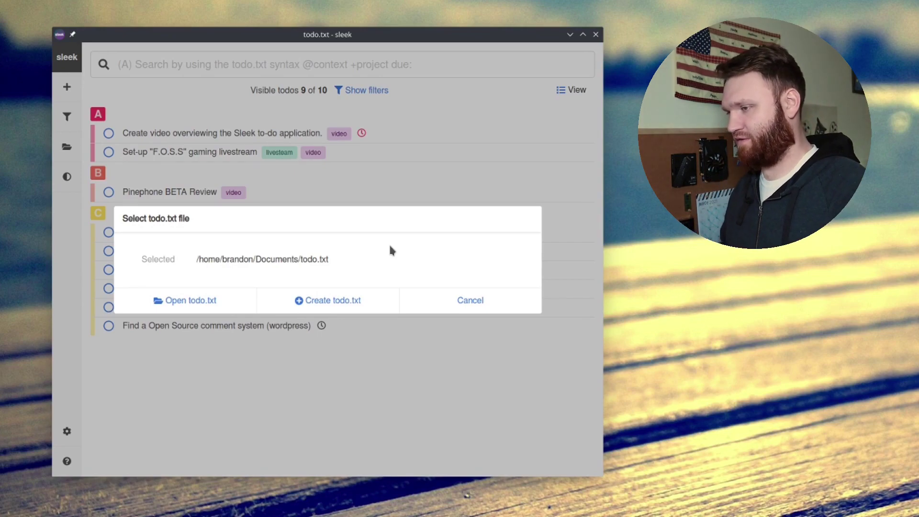
pyautogui.click(483, 307)
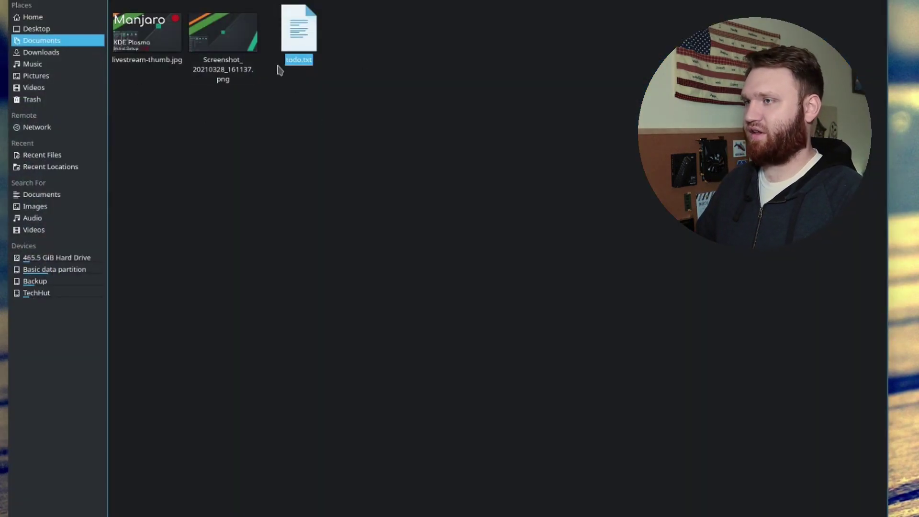
# View todo.txt's ten raw task lines in Kate, highlight part of line 3, then close Kate.
pyautogui.doubleClick(299, 29)
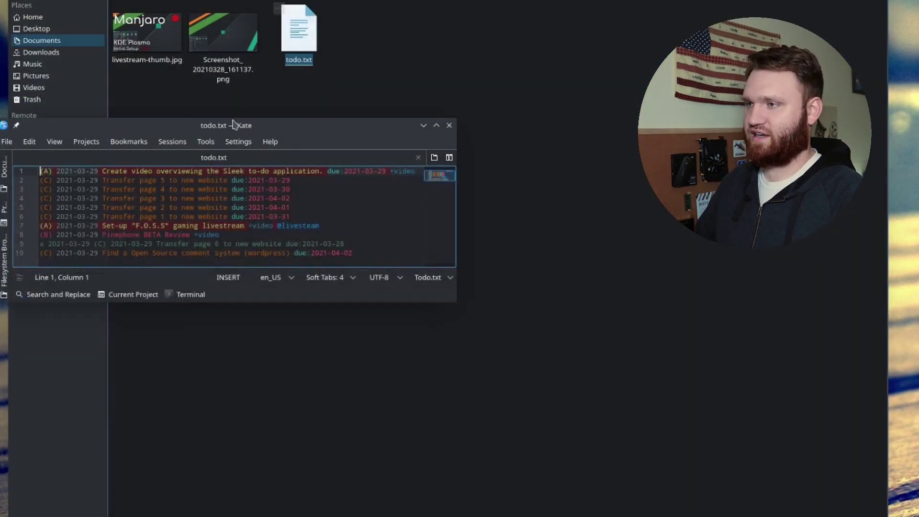
pyautogui.moveTo(233, 125); pyautogui.dragTo(262, 90)
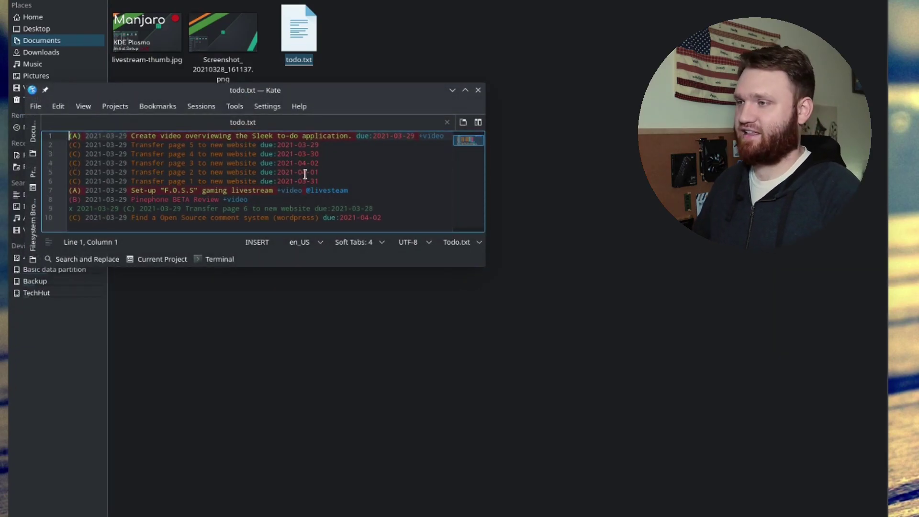
pyautogui.moveTo(69, 153)
pyautogui.mouseDown()
pyautogui.moveTo(182, 151)
pyautogui.moveTo(65, 145)
pyautogui.mouseUp()
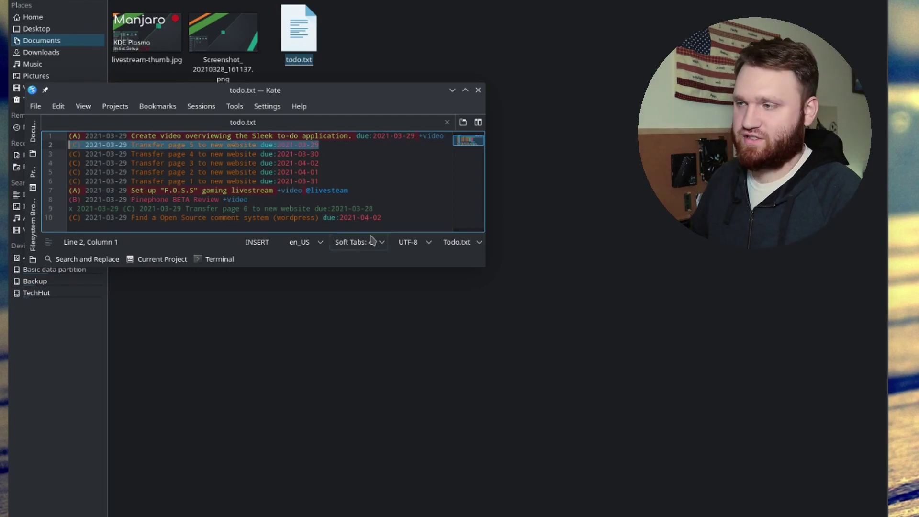
pyautogui.click(478, 90)
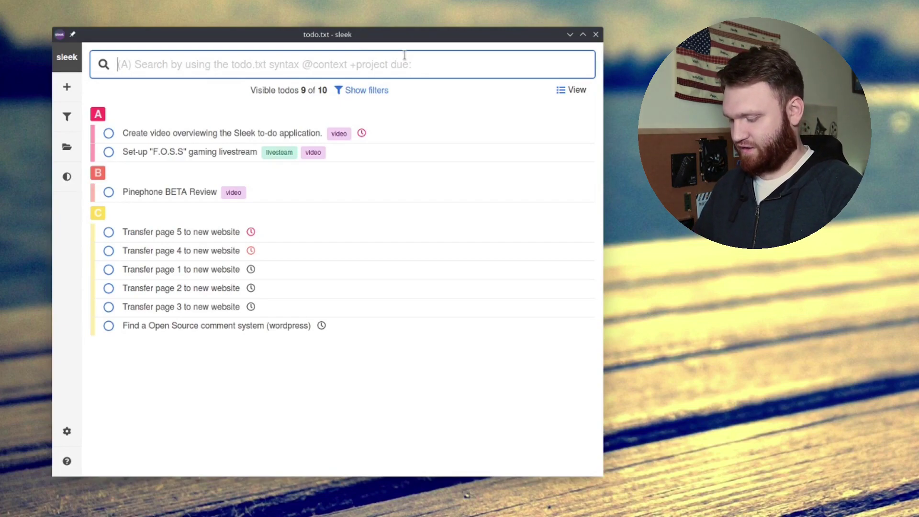
pyautogui.write('+video')
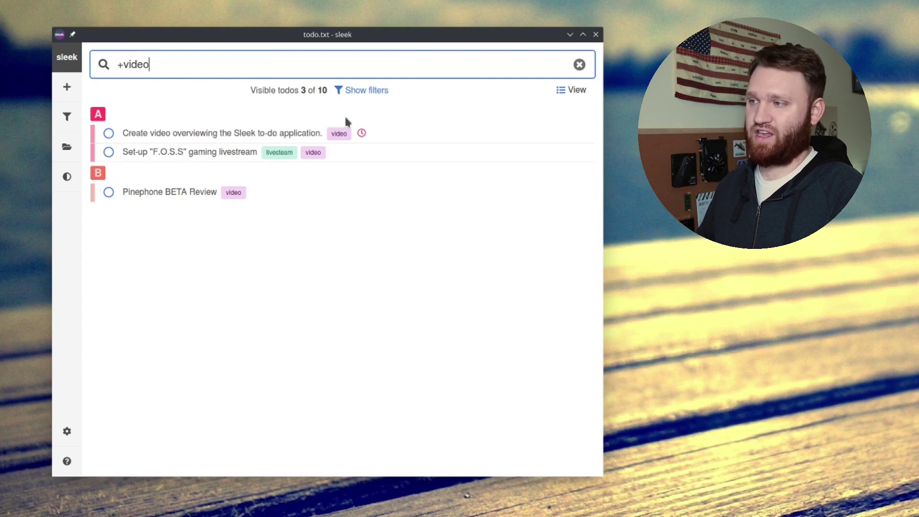
pyautogui.click(579, 65)
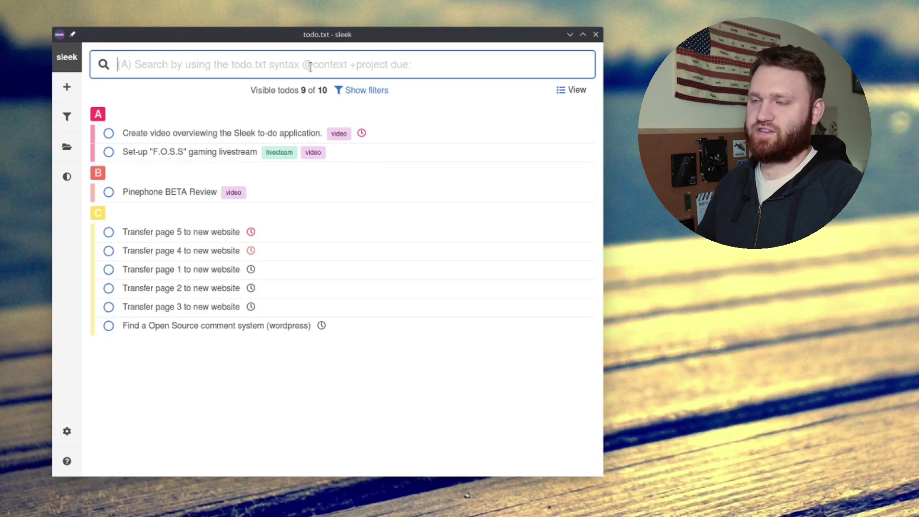
pyautogui.click(68, 181)
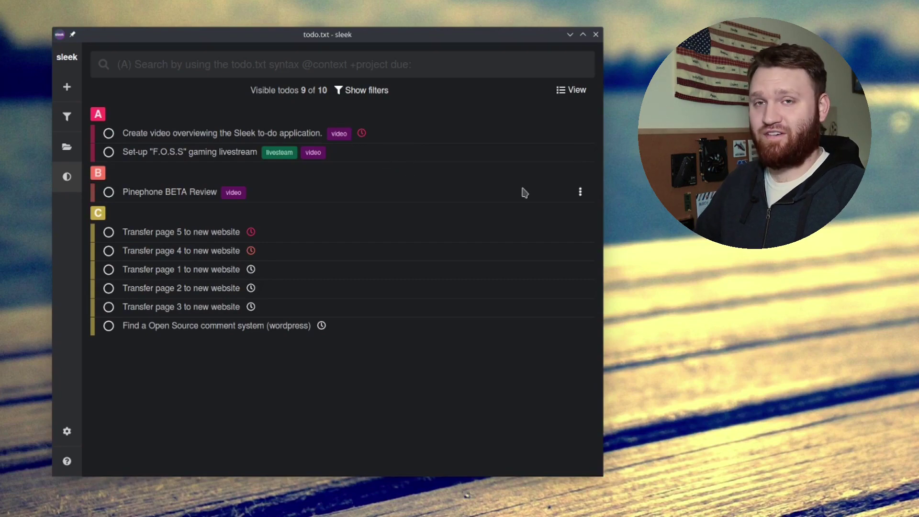
pyautogui.click(68, 178)
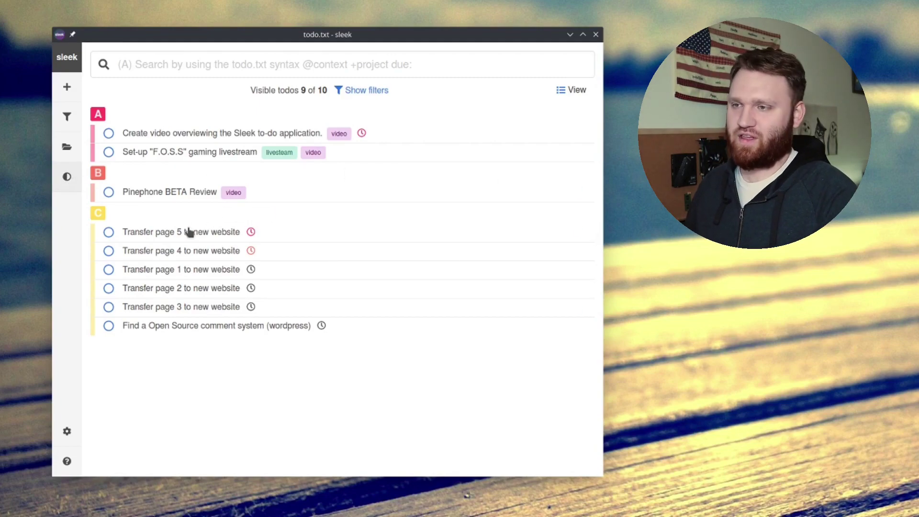
pyautogui.click(63, 178)
pyautogui.click(64, 178)
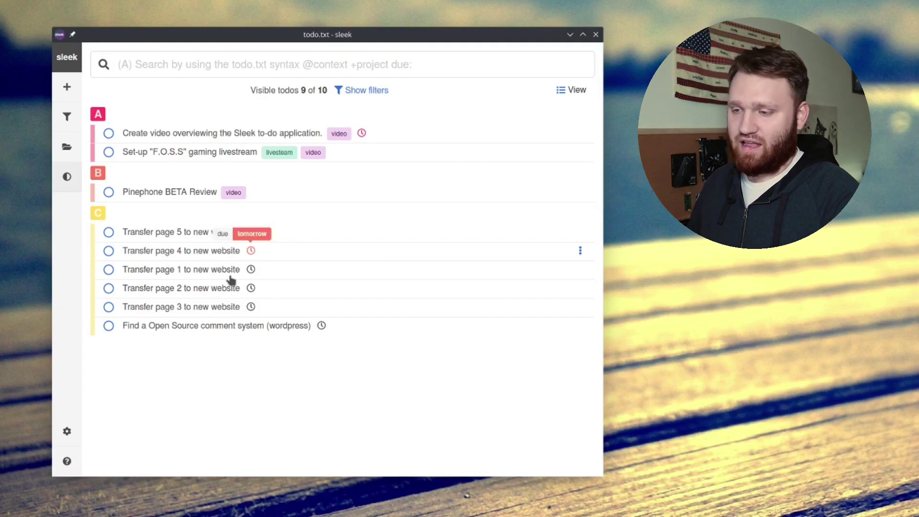
pyautogui.click(74, 436)
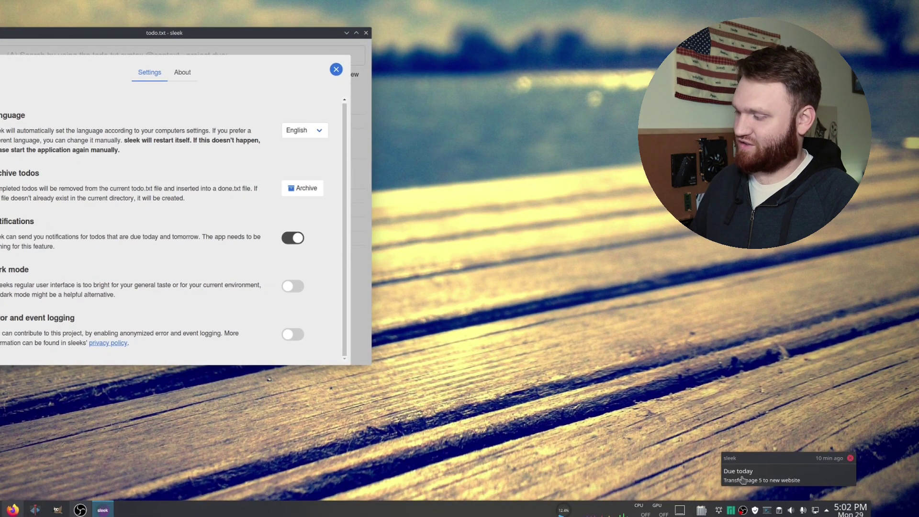
pyautogui.click(850, 458)
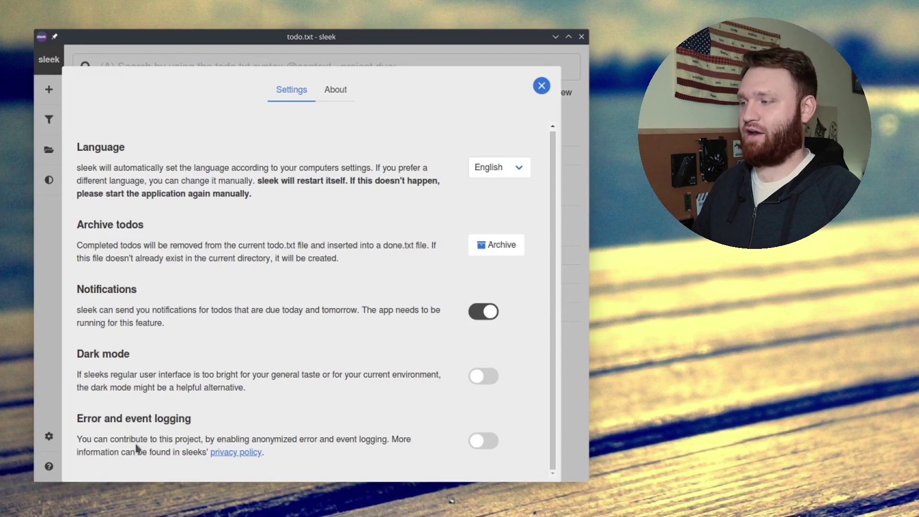
pyautogui.click(335, 91)
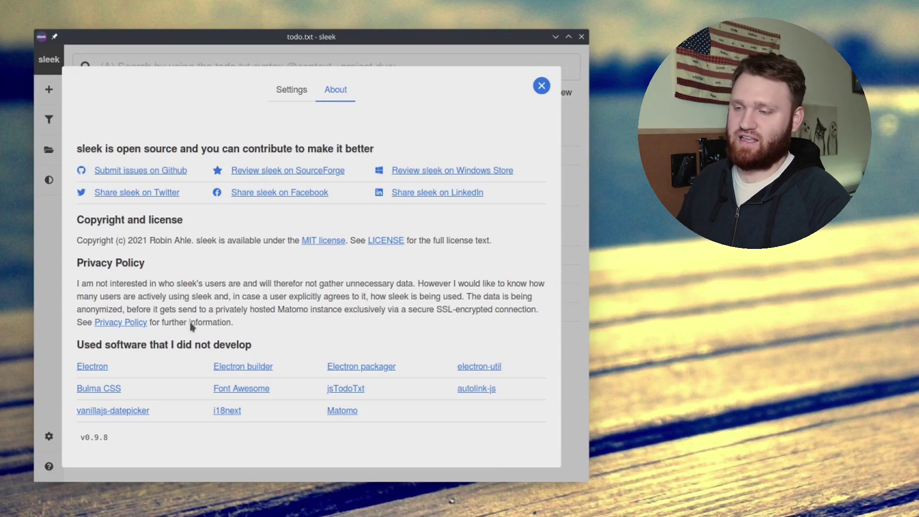
pyautogui.click(542, 87)
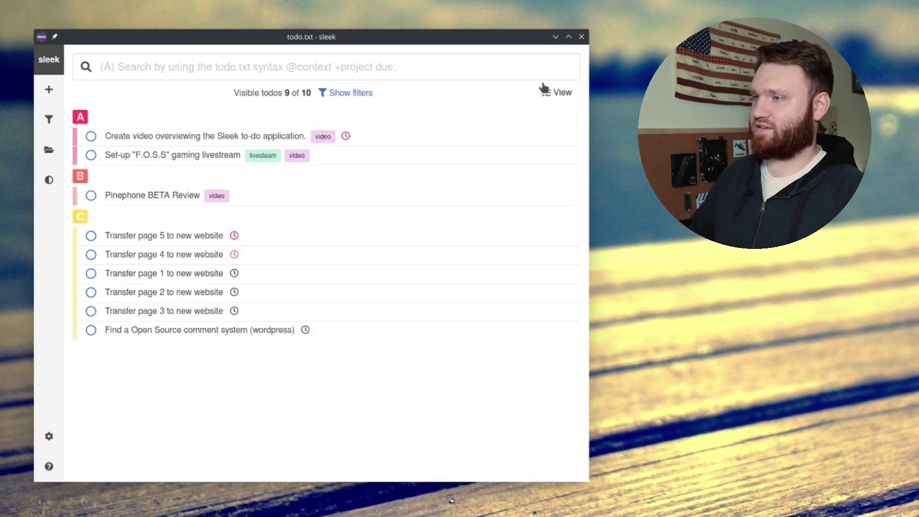
pyautogui.click(49, 468)
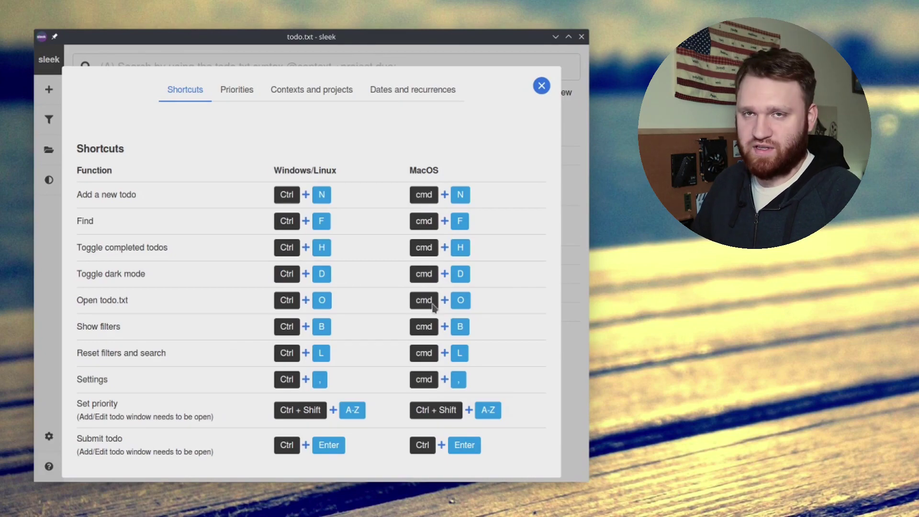
pyautogui.click(241, 96)
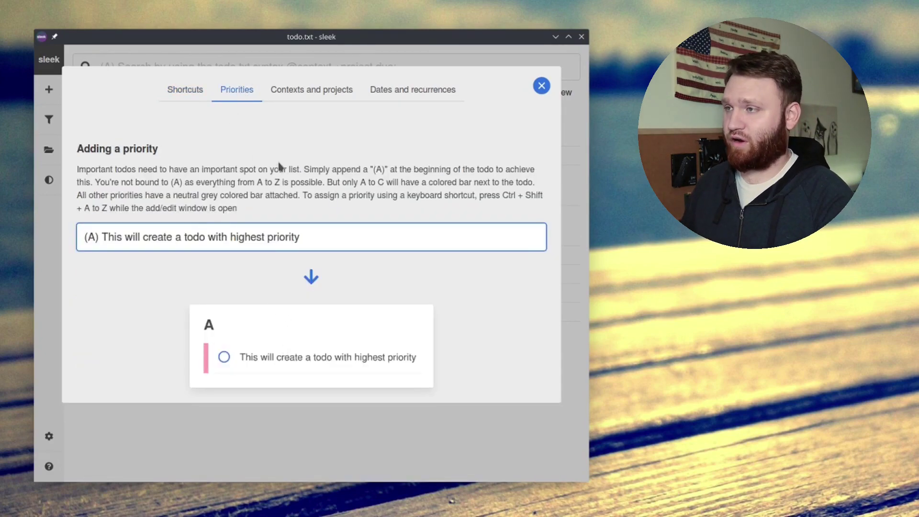
pyautogui.click(327, 95)
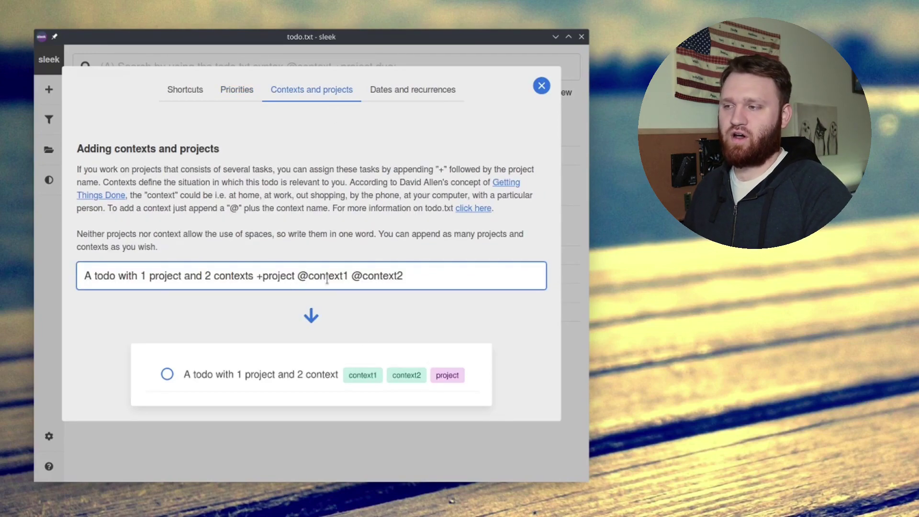
pyautogui.moveTo(390, 274); pyautogui.dragTo(300, 266)
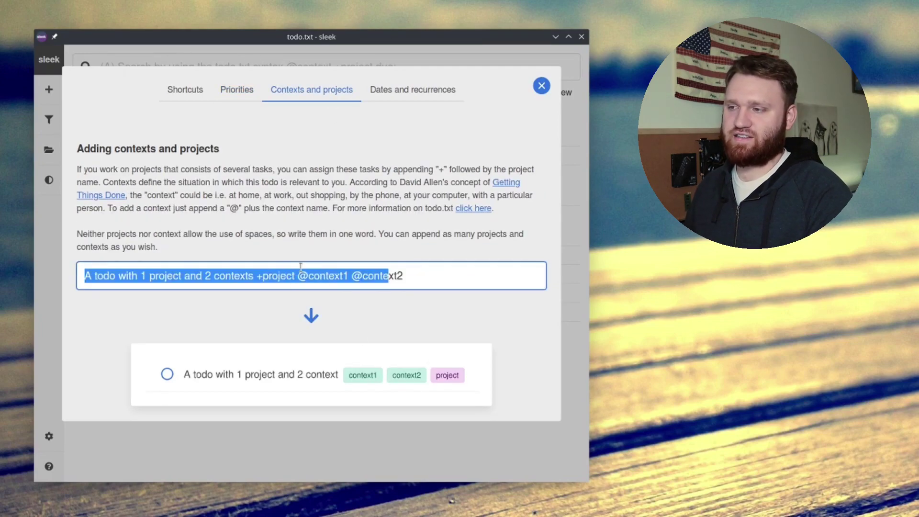
pyautogui.click(263, 275)
pyautogui.click(413, 90)
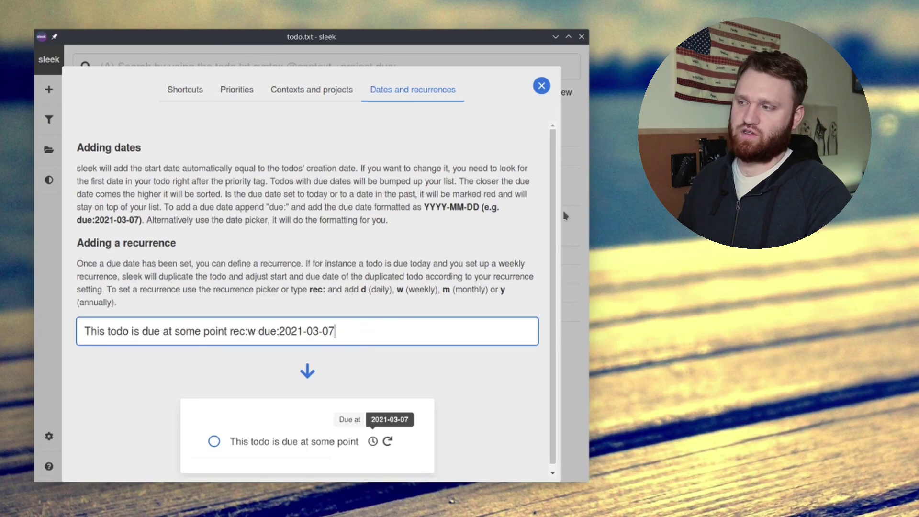
pyautogui.scroll(-1, 391, 320)
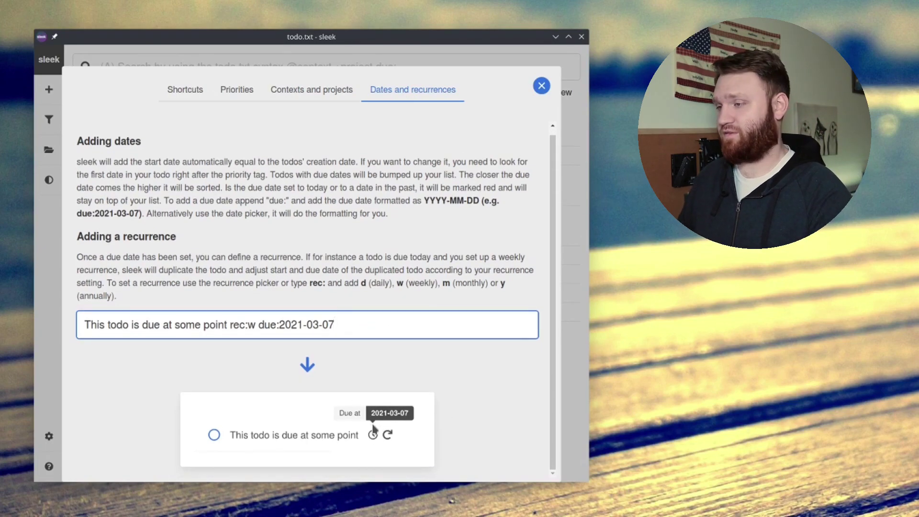
pyautogui.moveTo(84, 325); pyautogui.dragTo(246, 326)
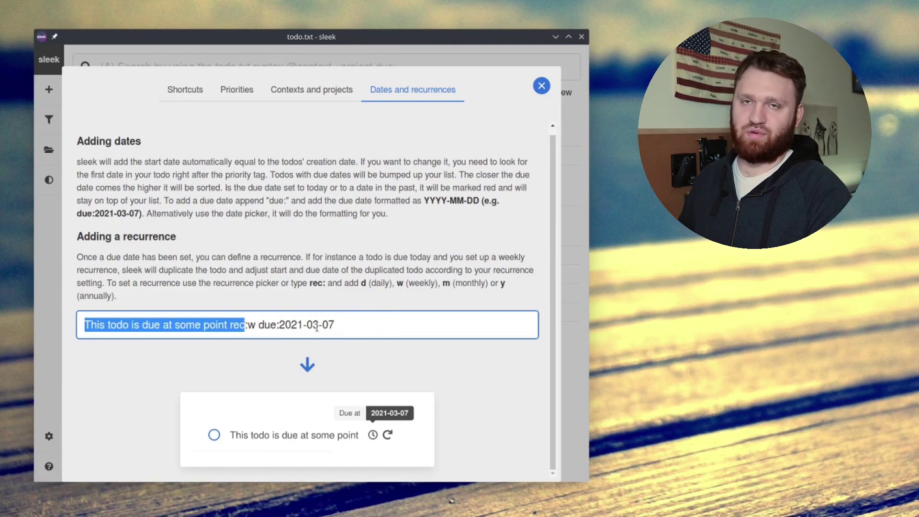
pyautogui.click(565, 199)
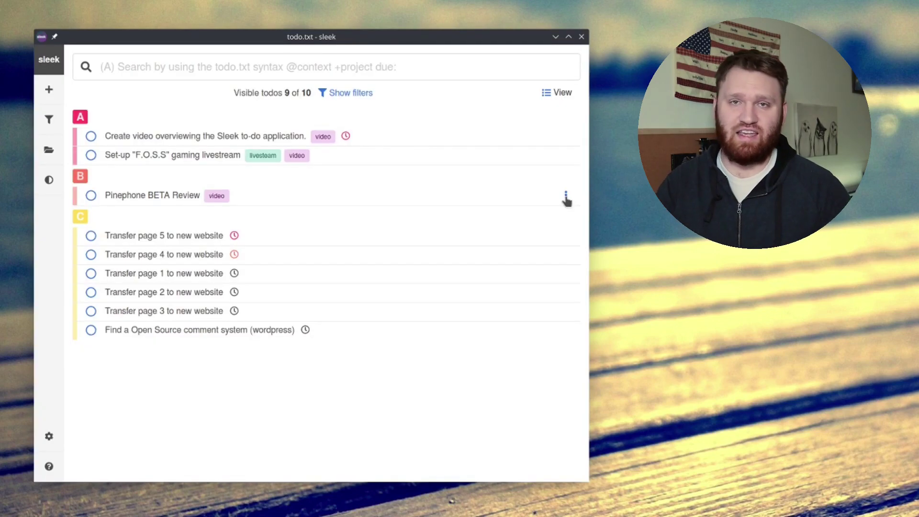